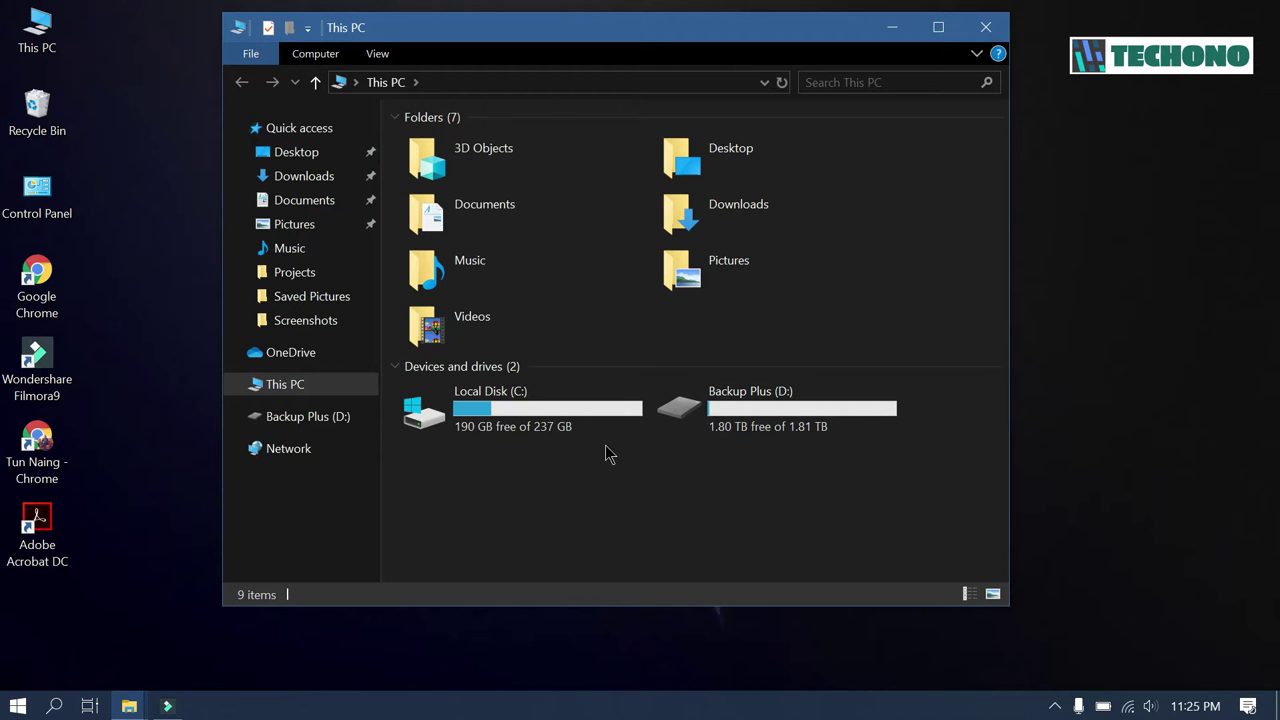
- Select the Backup Plus (D:) drive and view its context menu without choosing an action
{"action": "mouse_move", "coordinate": [549, 416]}
{"action": "mouse_move", "coordinate": [763, 429]}
{"action": "left_click", "coordinate": [777, 420]}
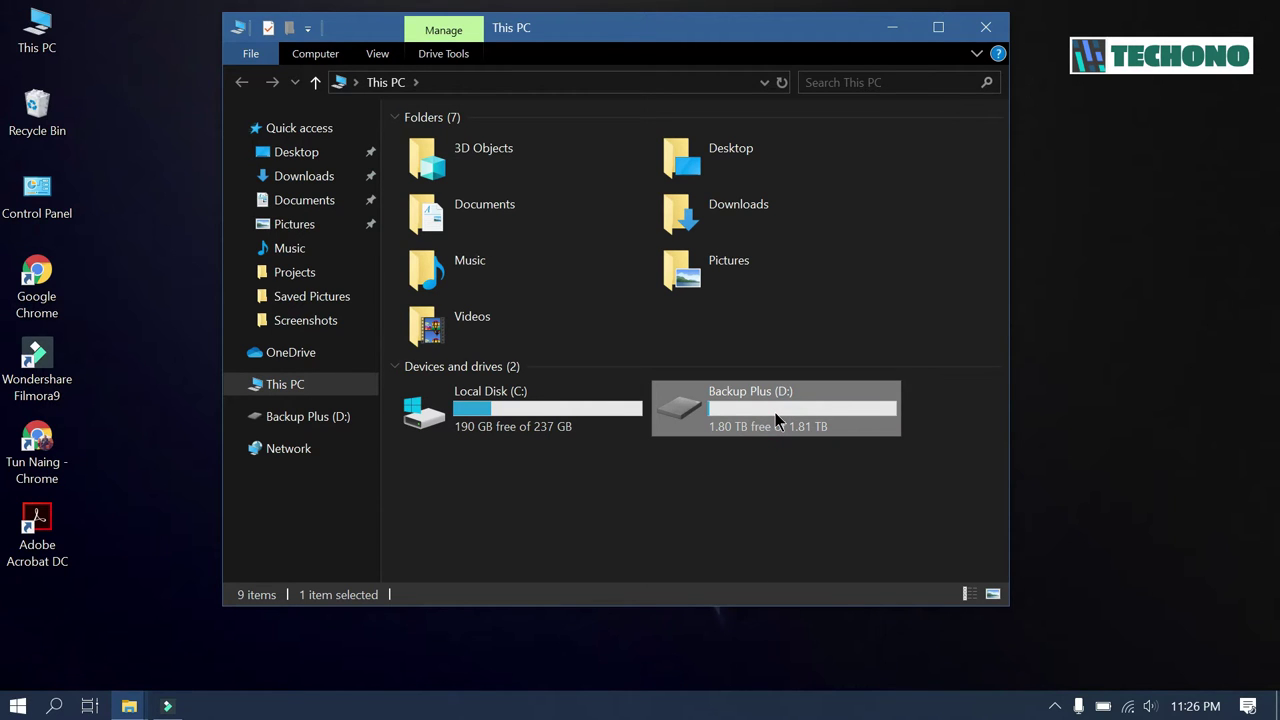
{"action": "right_click", "coordinate": [775, 414]}
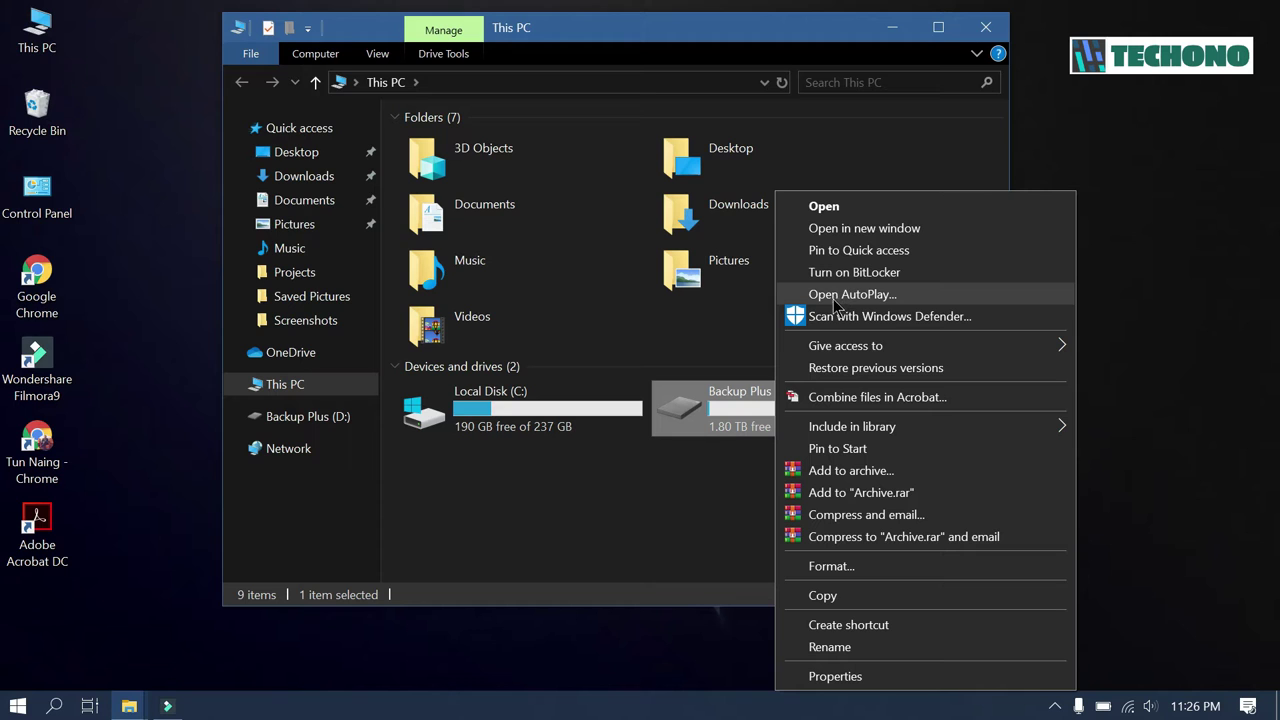
{"action": "left_click", "coordinate": [640, 464]}
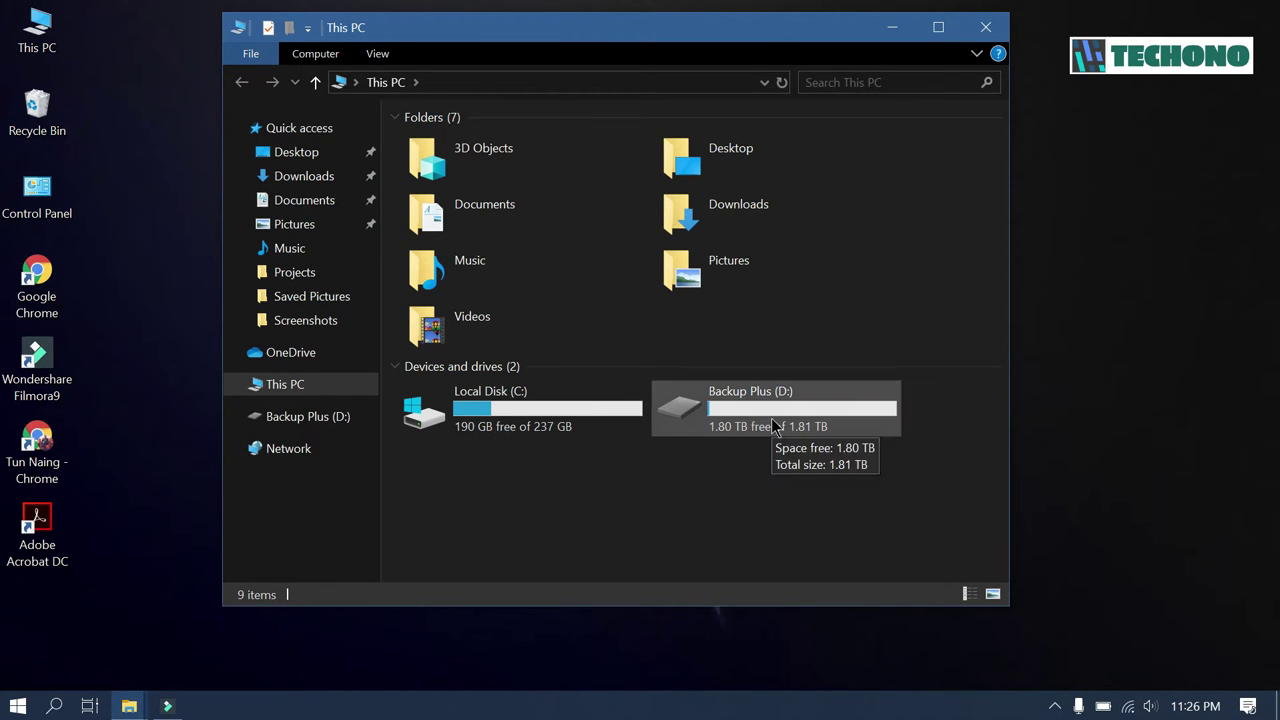
{"action": "right_click", "coordinate": [773, 422]}
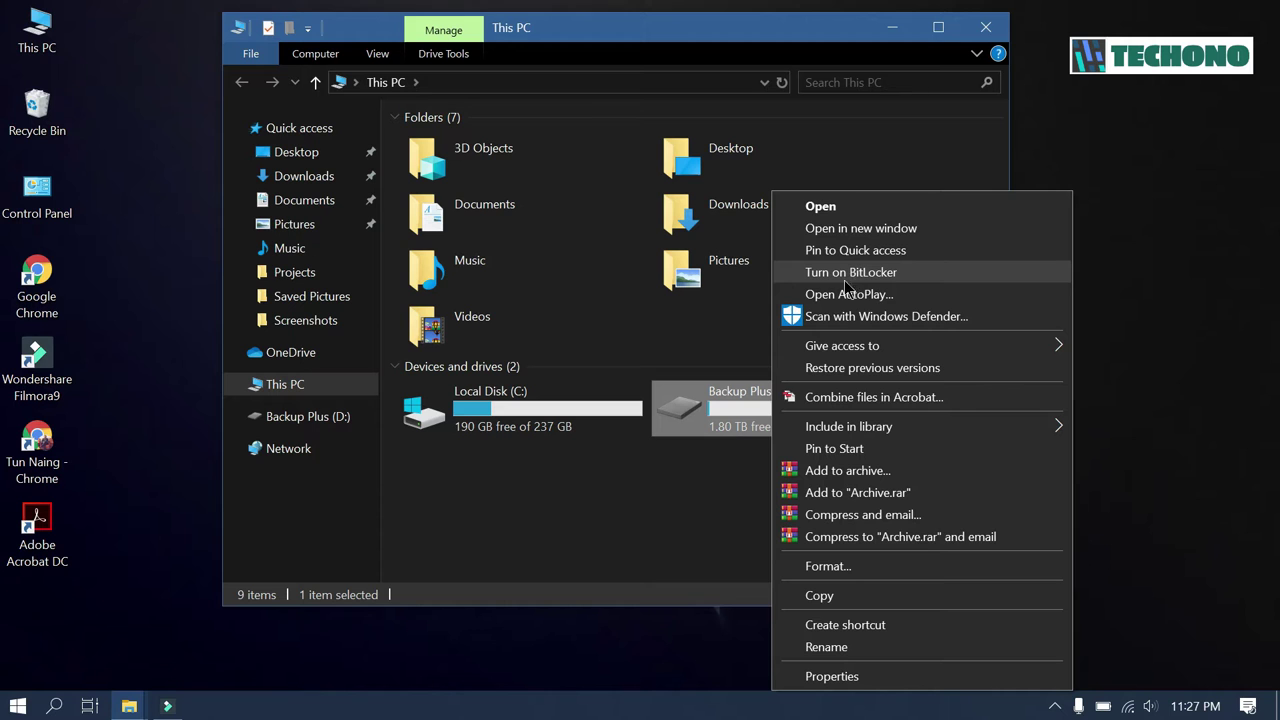
{"action": "left_click", "coordinate": [669, 535]}
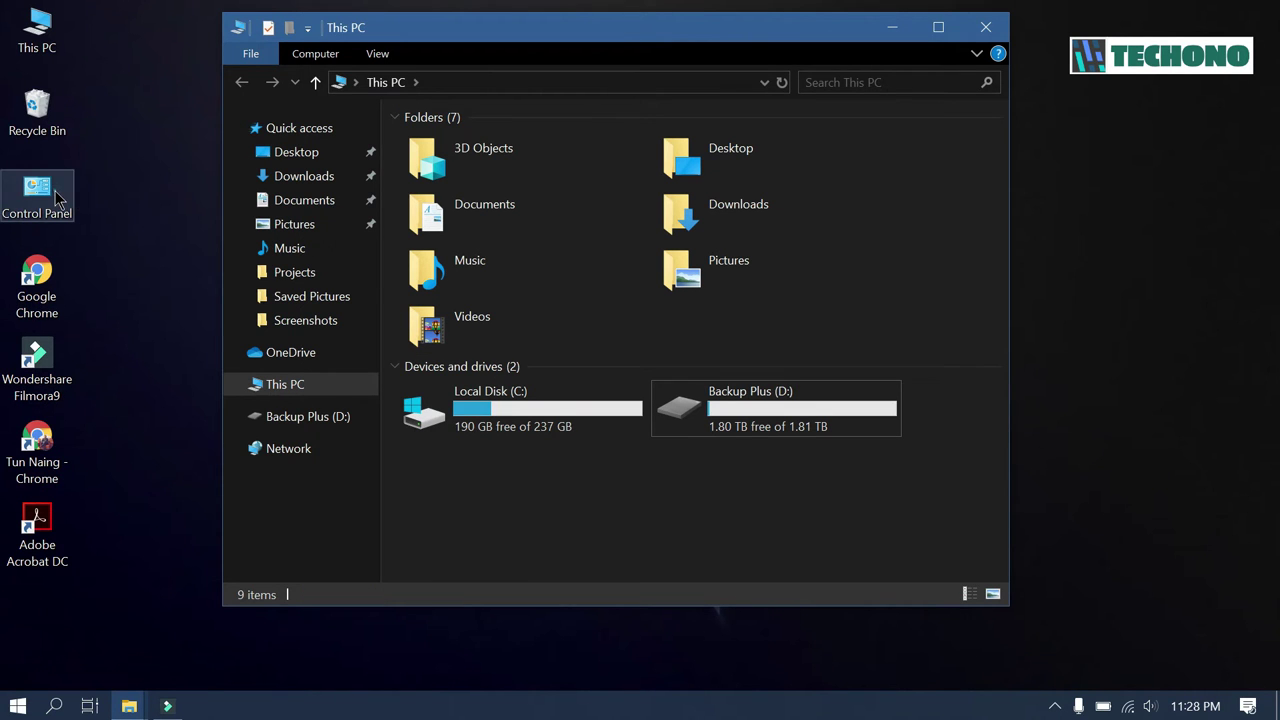
- Go to Control Panel's System and Security, then BitLocker Drive Encryption
{"action": "double_click", "coordinate": [57, 198]}
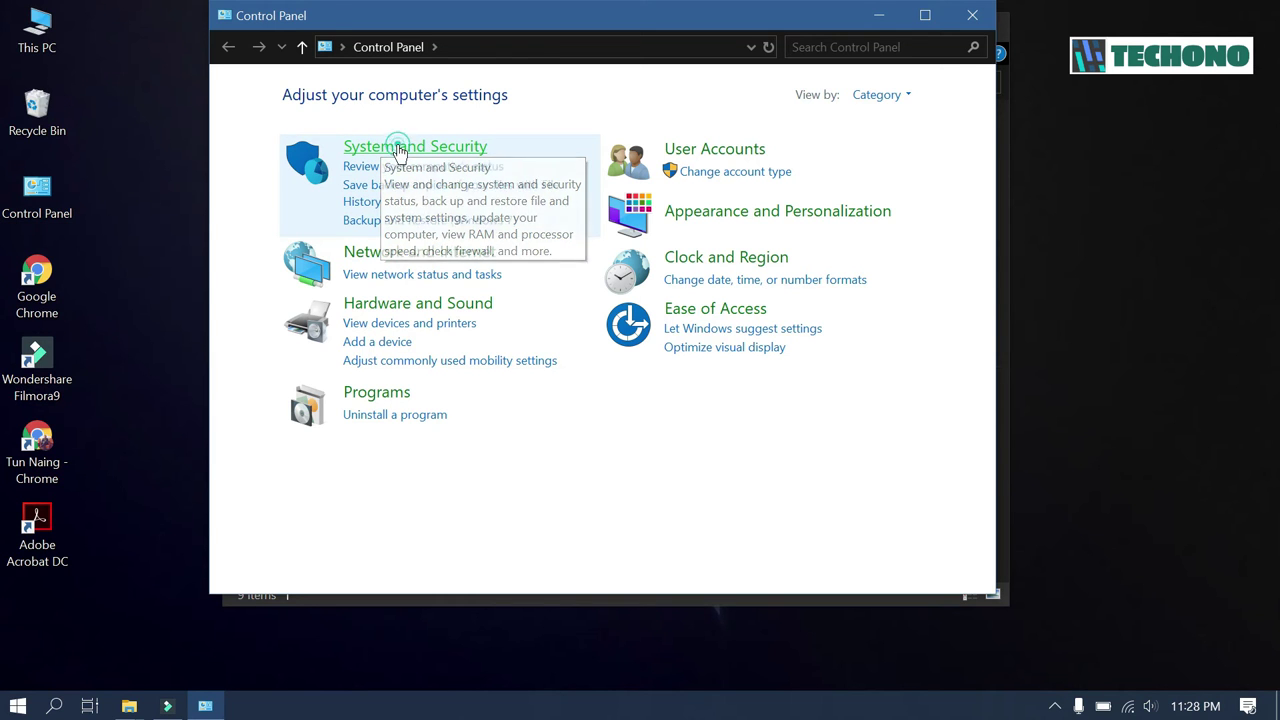
{"action": "left_click", "coordinate": [400, 148]}
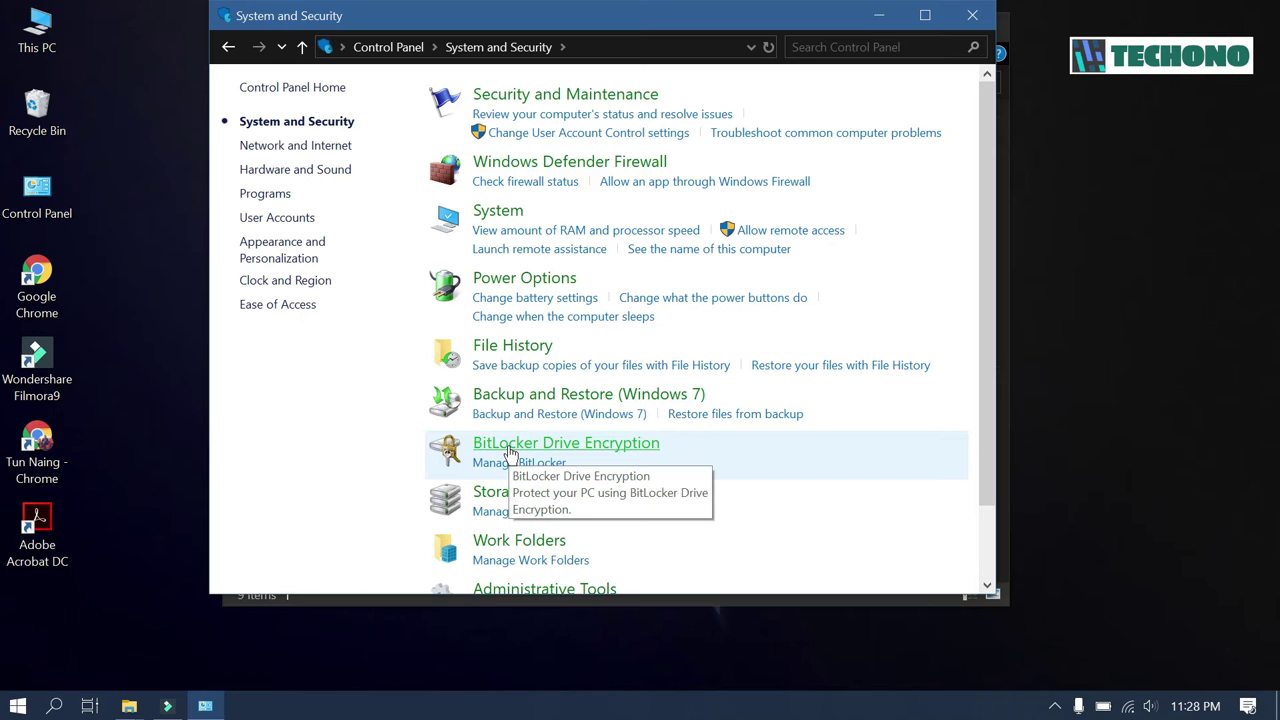
{"action": "left_click", "coordinate": [510, 450]}
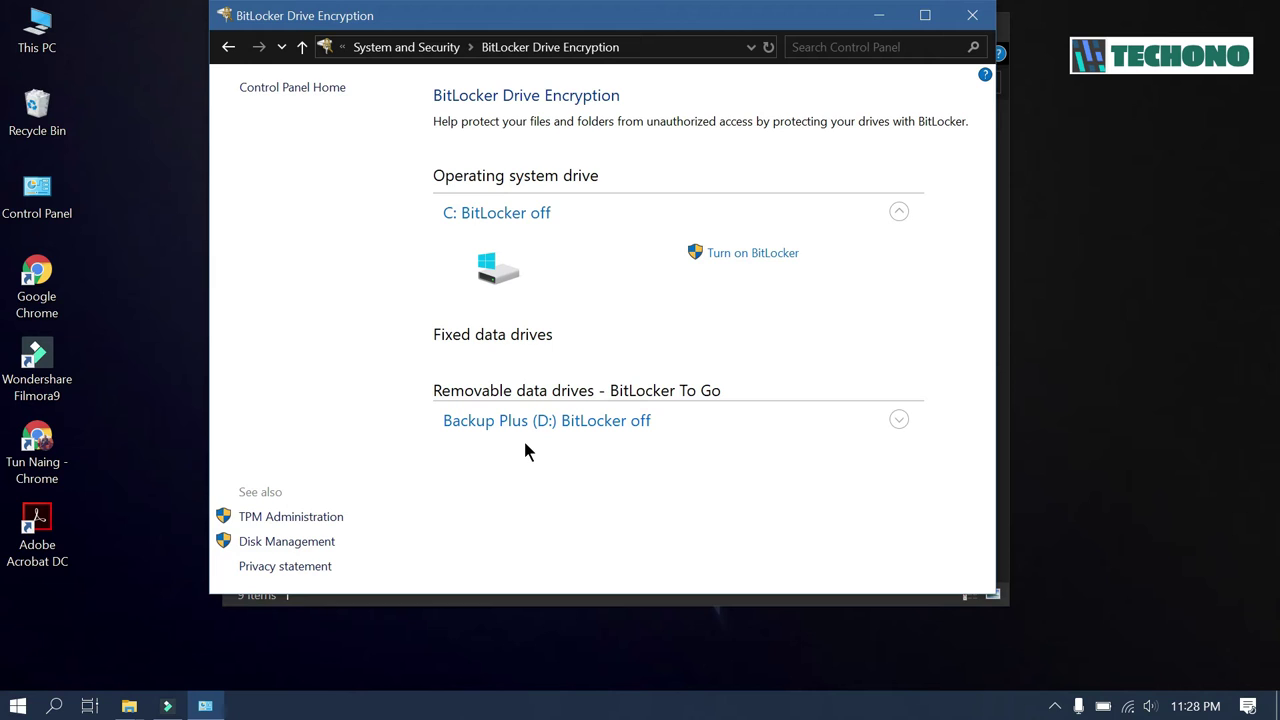
- Expand Backup Plus (D:) under Removable data drives and choose Turn on BitLocker
{"action": "left_click", "coordinate": [716, 262]}
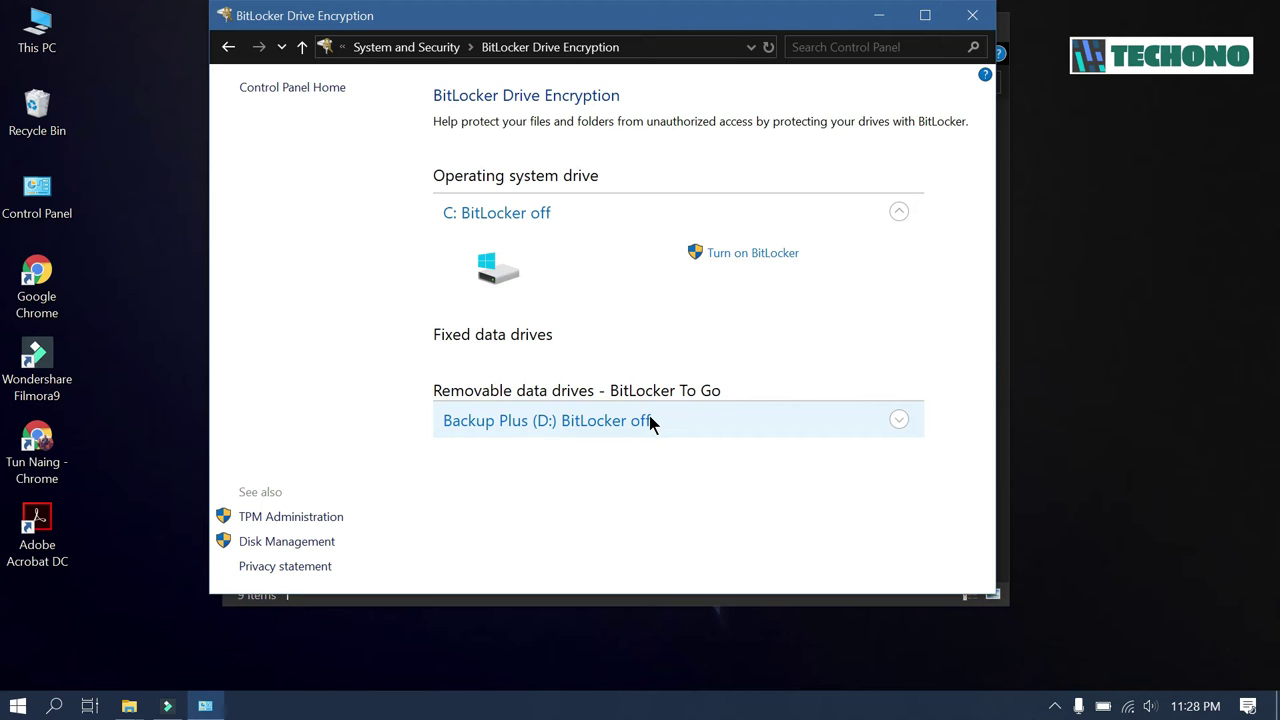
{"action": "left_click", "coordinate": [649, 421]}
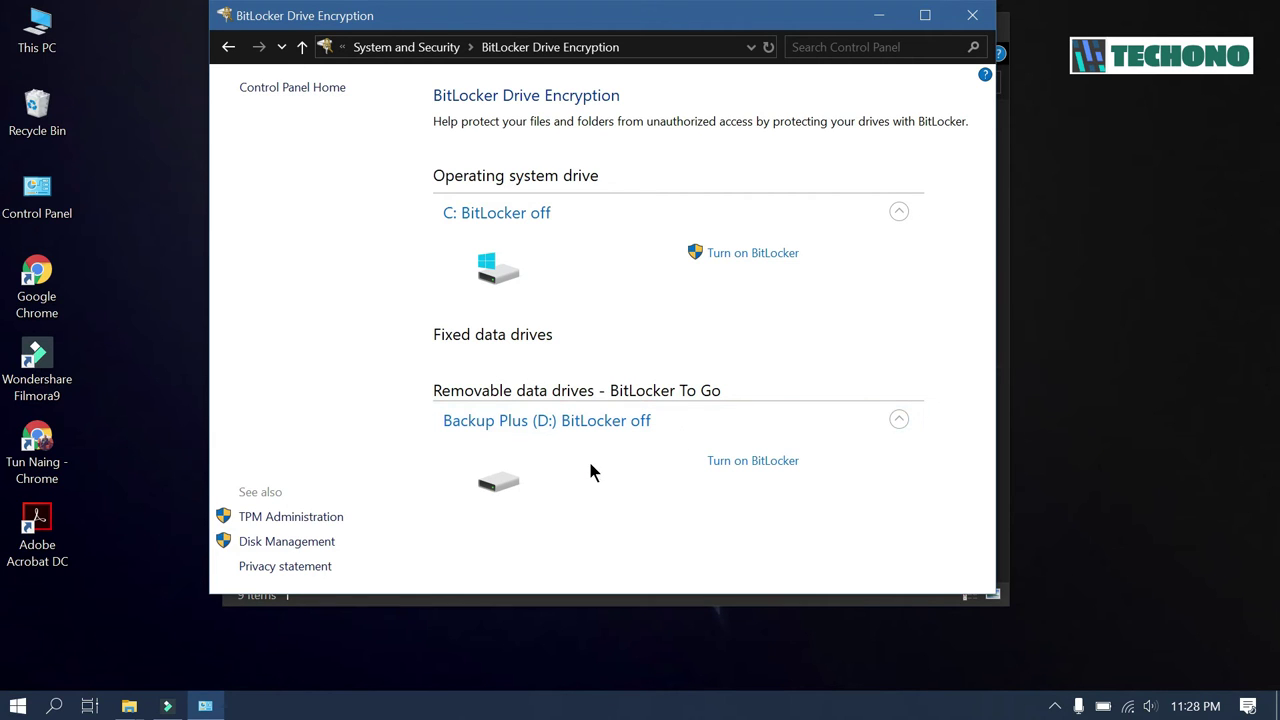
{"action": "left_click", "coordinate": [749, 463]}
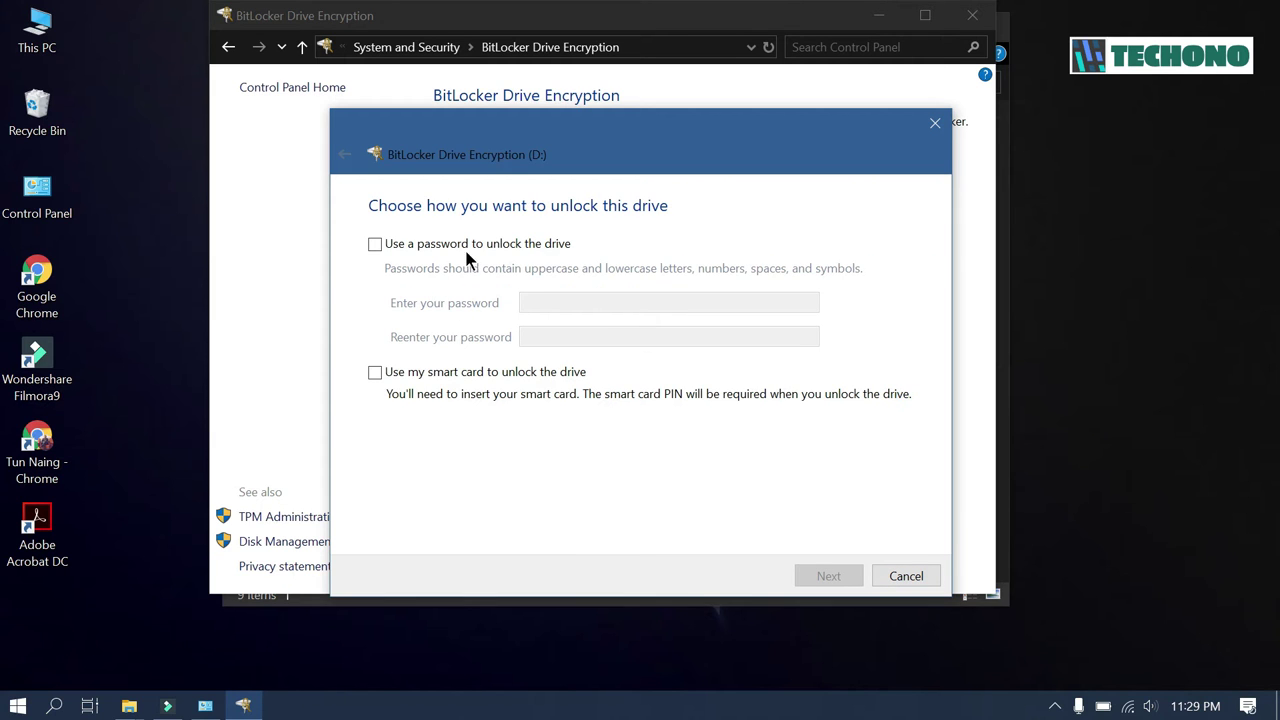
- Choose password unlock for D:, enter the drive password in both fields, and continue
{"action": "left_click", "coordinate": [375, 245]}
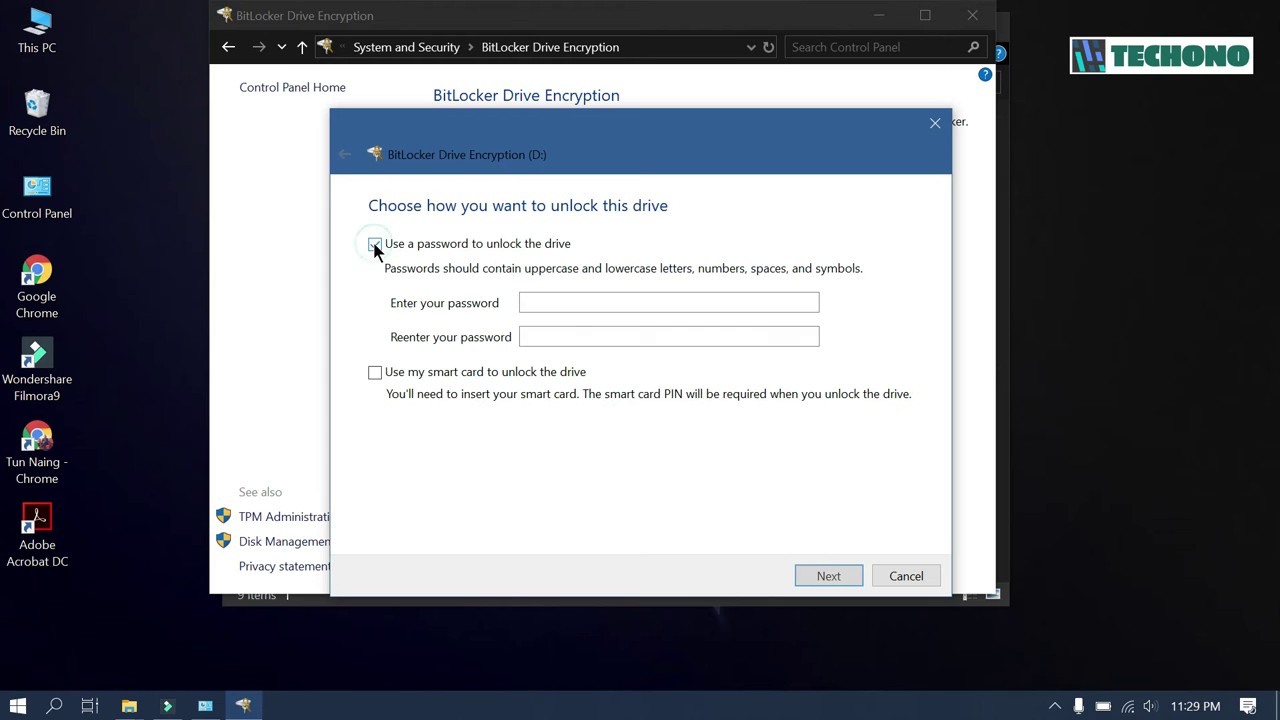
{"action": "left_click", "coordinate": [543, 303]}
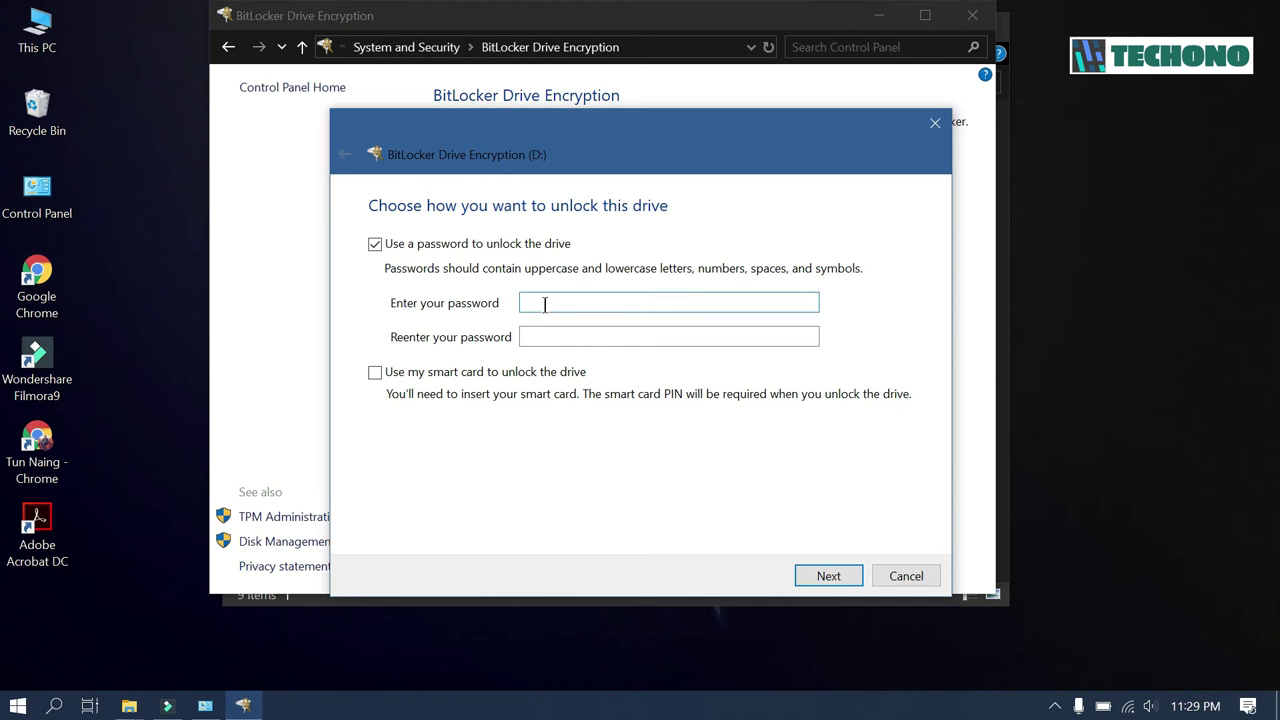
{"action": "type", "text": "1234567890123"}
{"action": "left_click", "coordinate": [560, 334]}
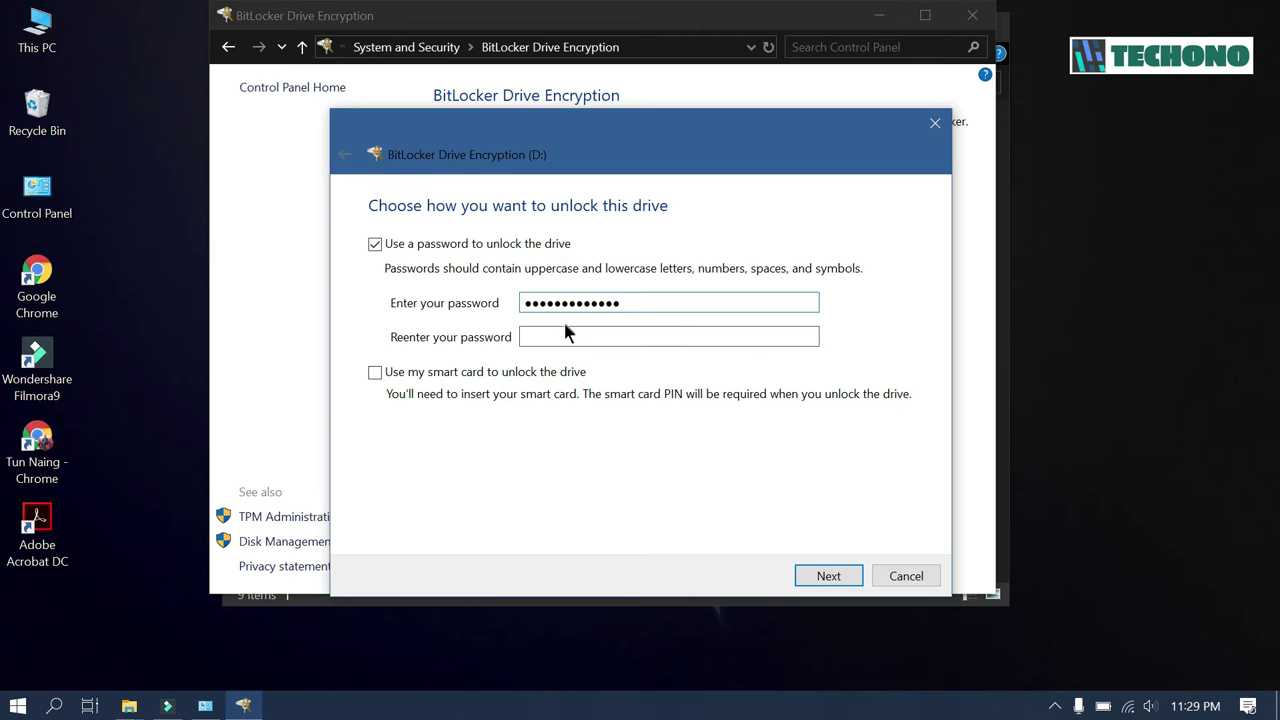
{"action": "type", "text": "abcdefghijkl"}
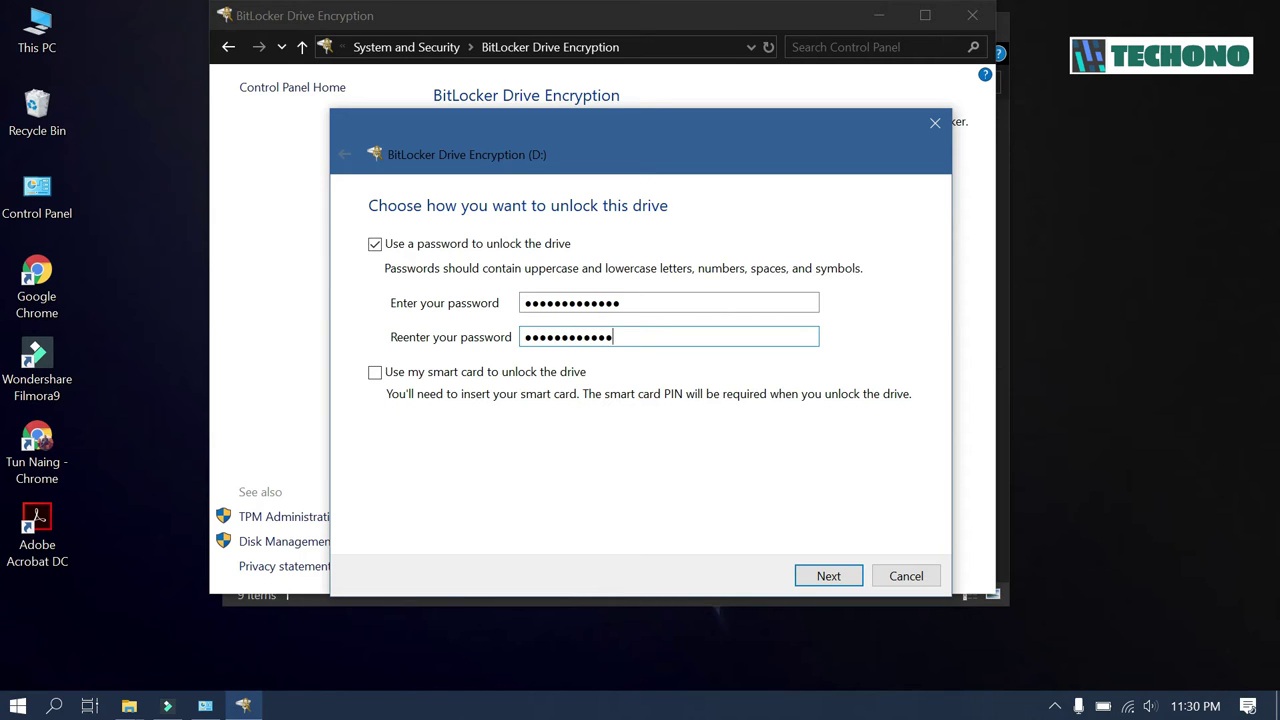
{"action": "type", "text": "m"}
{"action": "left_click", "coordinate": [828, 578]}
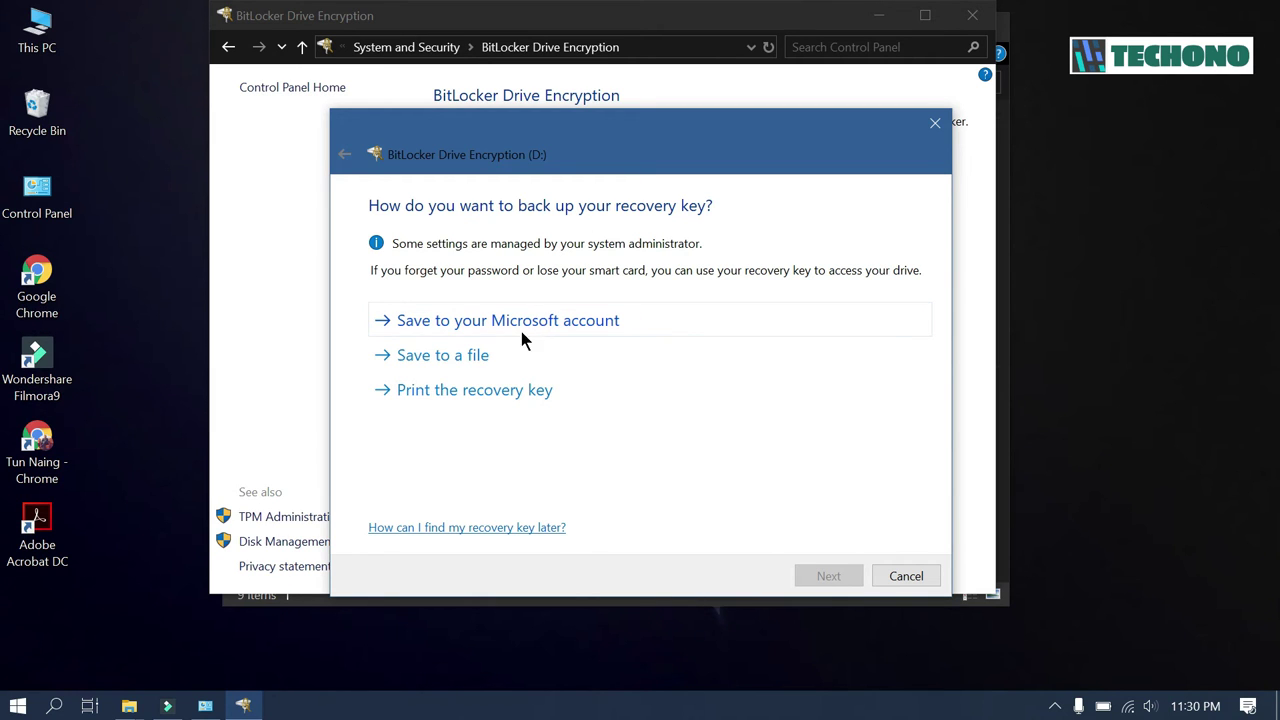
- Abandon saving the recovery key to a file and save it to the Microsoft account instead
{"action": "left_click", "coordinate": [479, 364]}
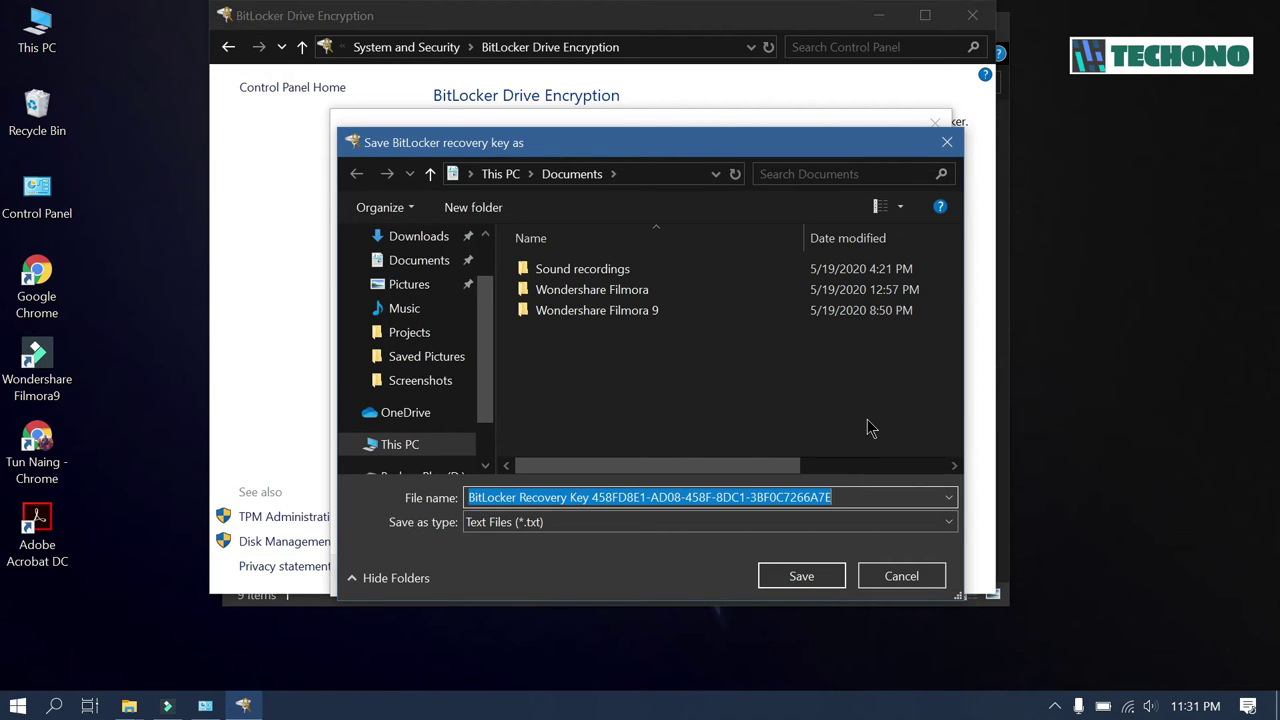
{"action": "left_click", "coordinate": [906, 576]}
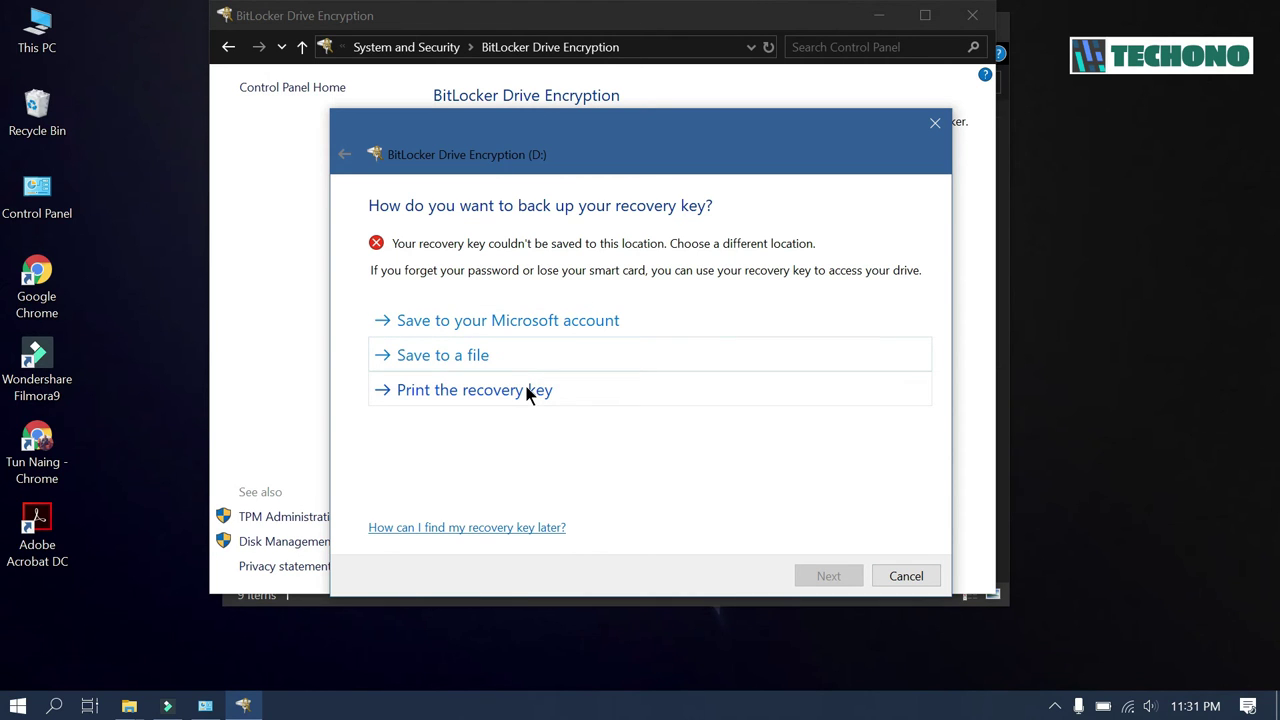
{"action": "left_click", "coordinate": [572, 331]}
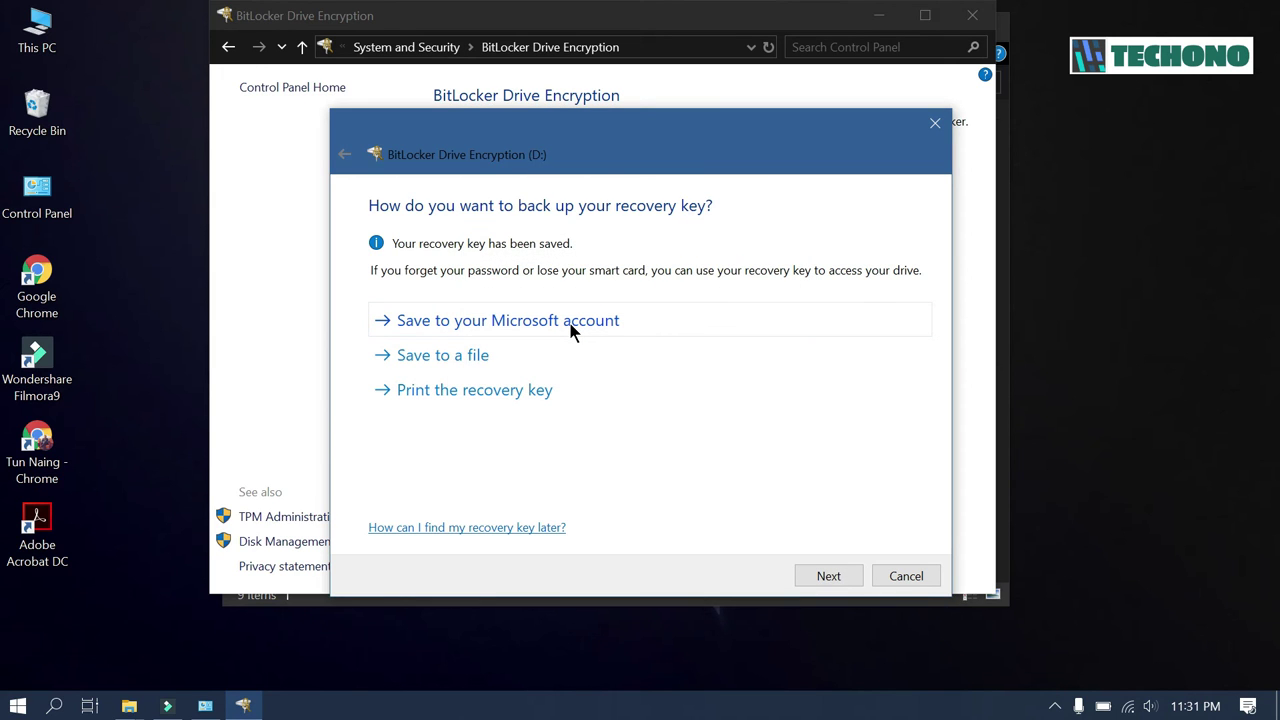
{"action": "left_click", "coordinate": [837, 577]}
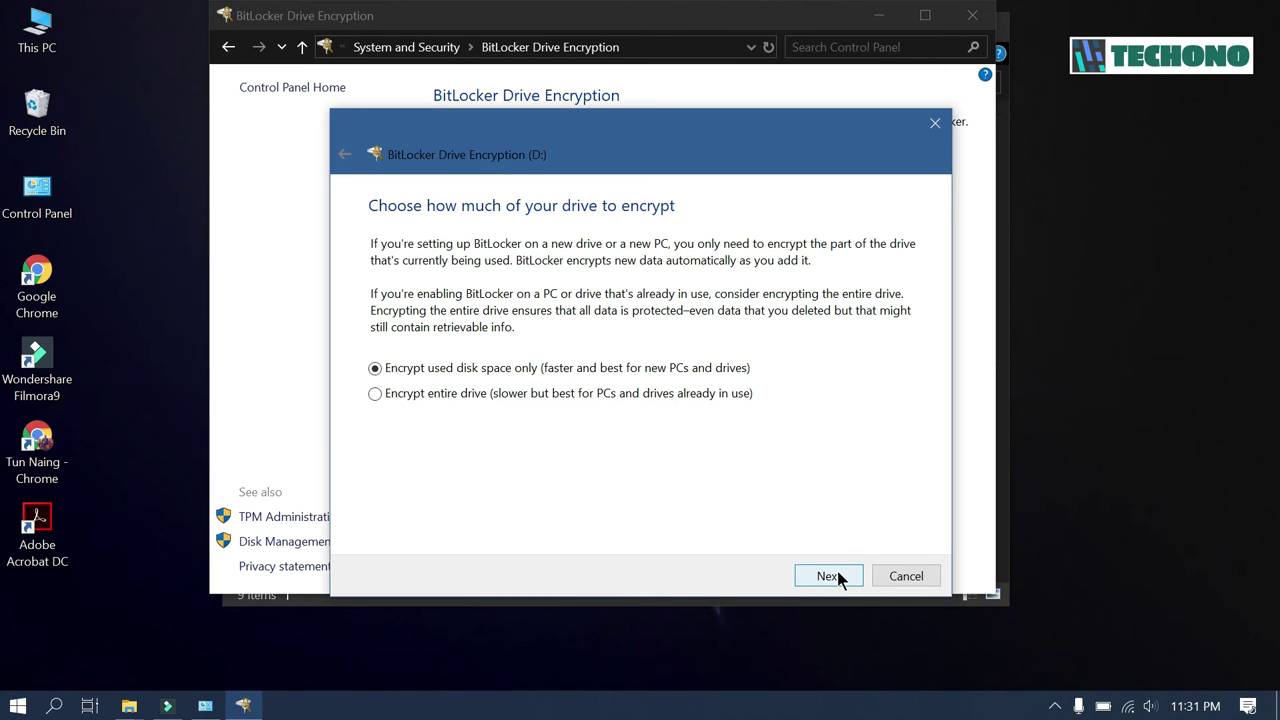
- Keep used-space-only encryption and Compatible mode, then start encrypting Backup Plus (D:)
{"action": "left_click", "coordinate": [829, 577]}
{"action": "left_click", "coordinate": [838, 578]}
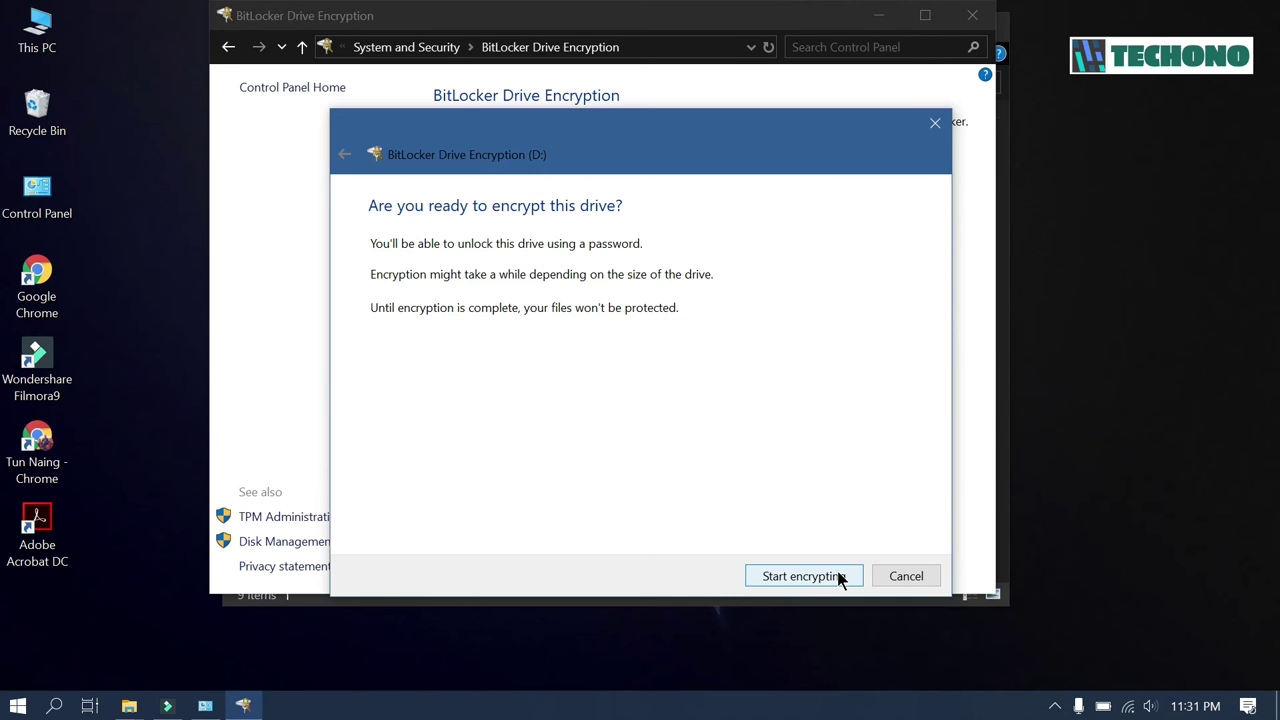
{"action": "left_click", "coordinate": [838, 577]}
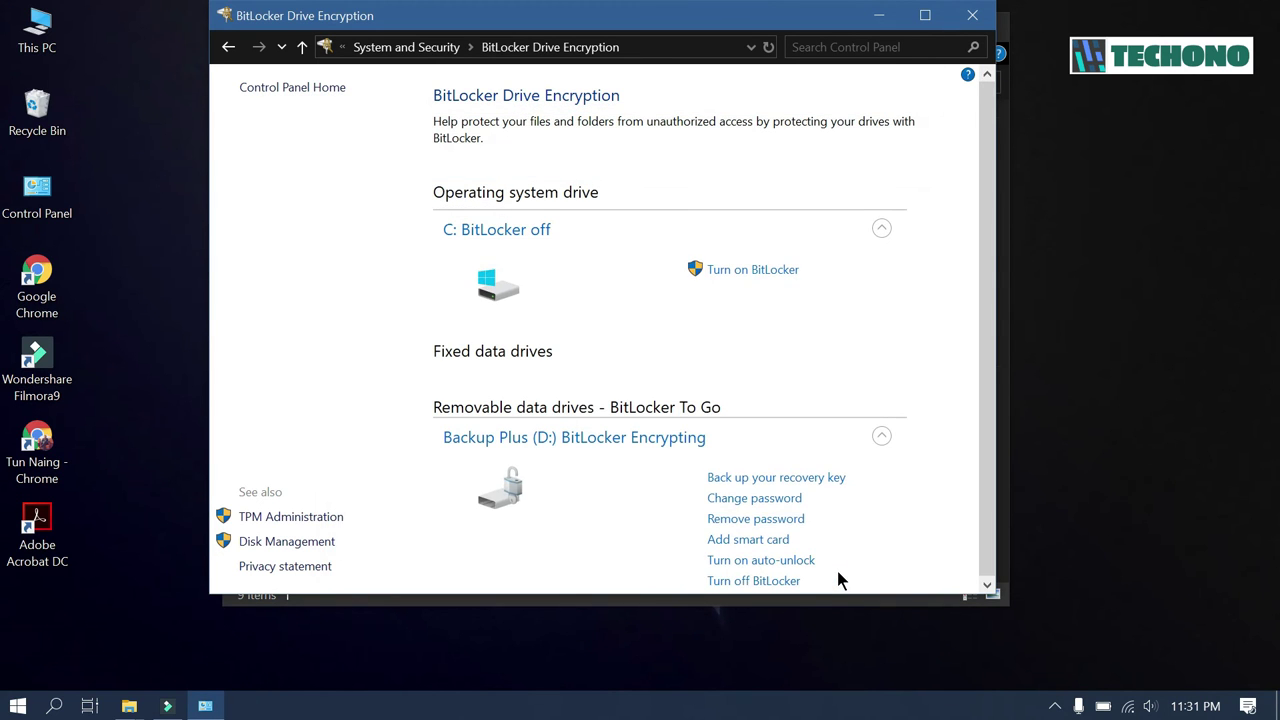
- Scroll the BitLocker panel down and close the BitLocker window while D: encrypts
{"action": "left_click", "coordinate": [986, 586]}
{"action": "left_click", "coordinate": [986, 588]}
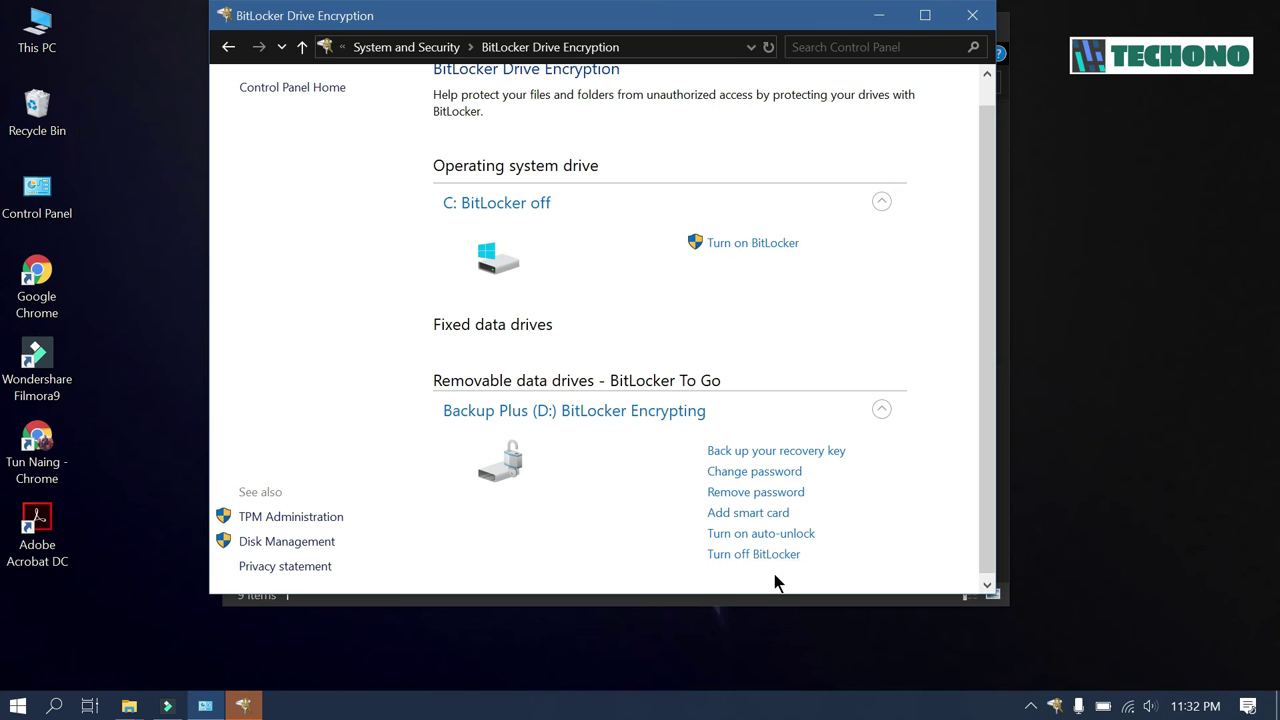
{"action": "left_click", "coordinate": [976, 16]}
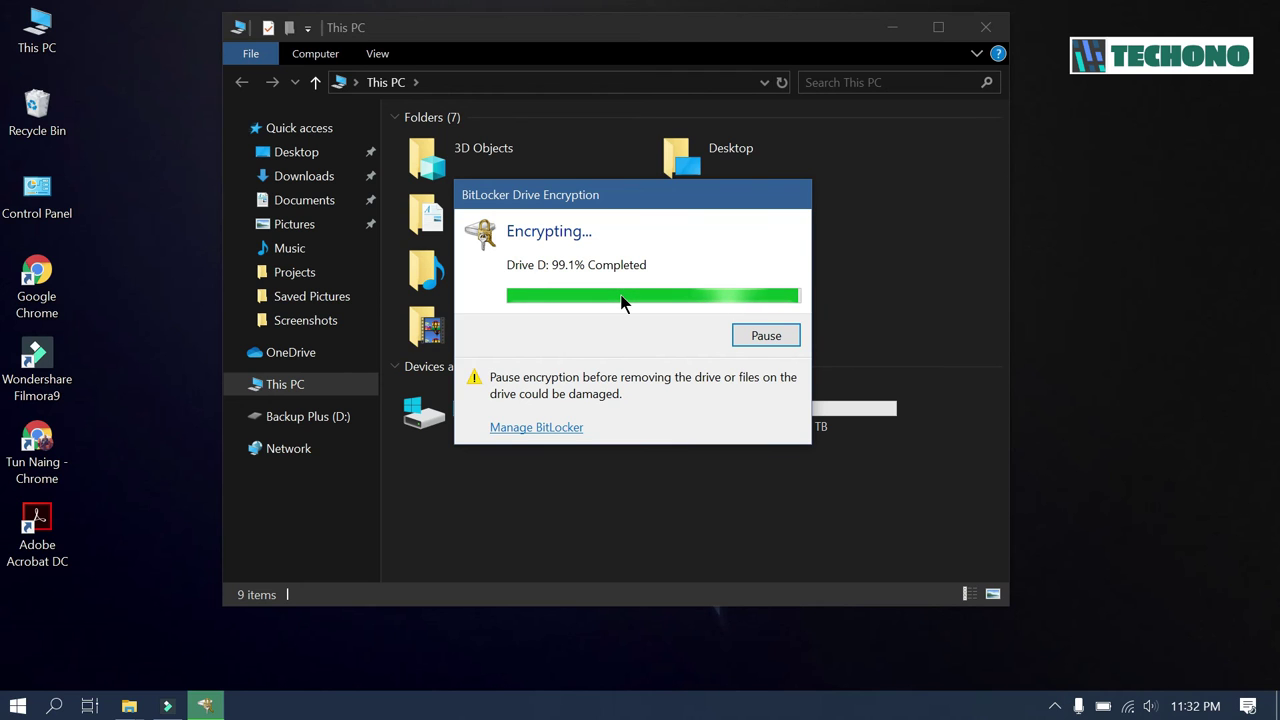
- Open Backup Plus (D:), confirm all its items total 17.1 GB in Properties, then minimize the window
{"action": "left_click", "coordinate": [849, 438]}
{"action": "double_click", "coordinate": [849, 438]}
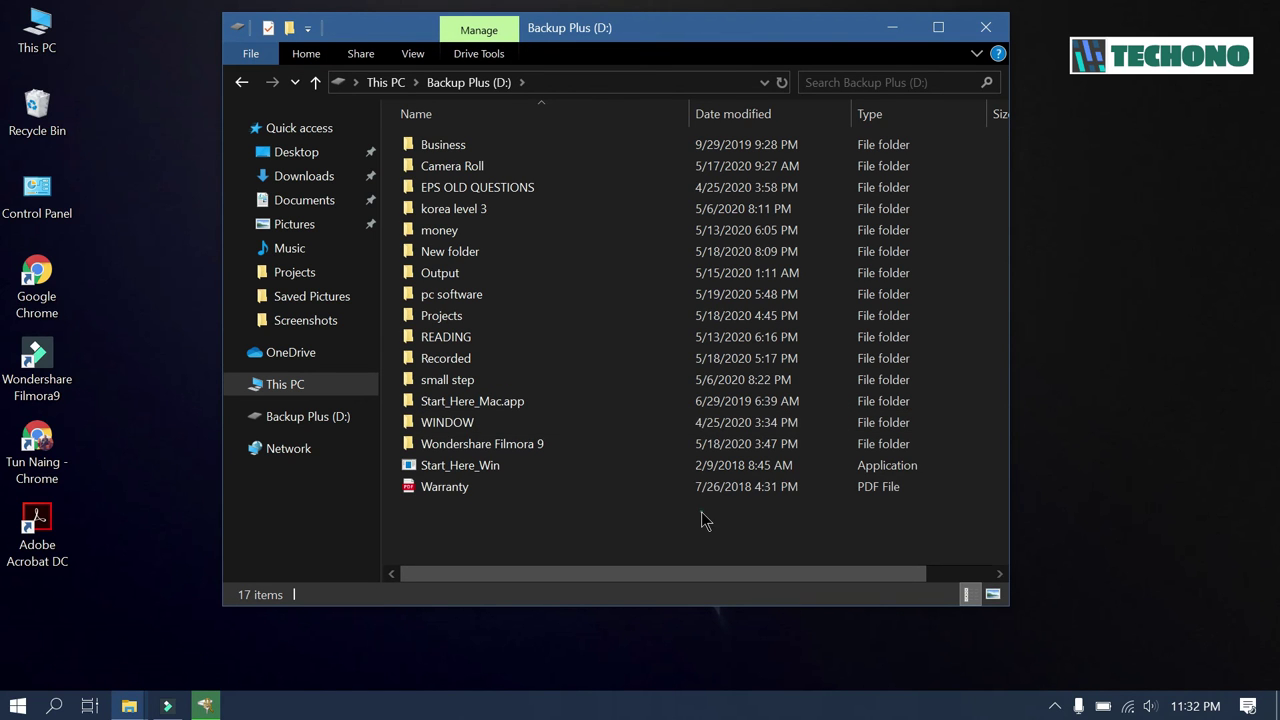
{"action": "key", "text": "ctrl+a"}
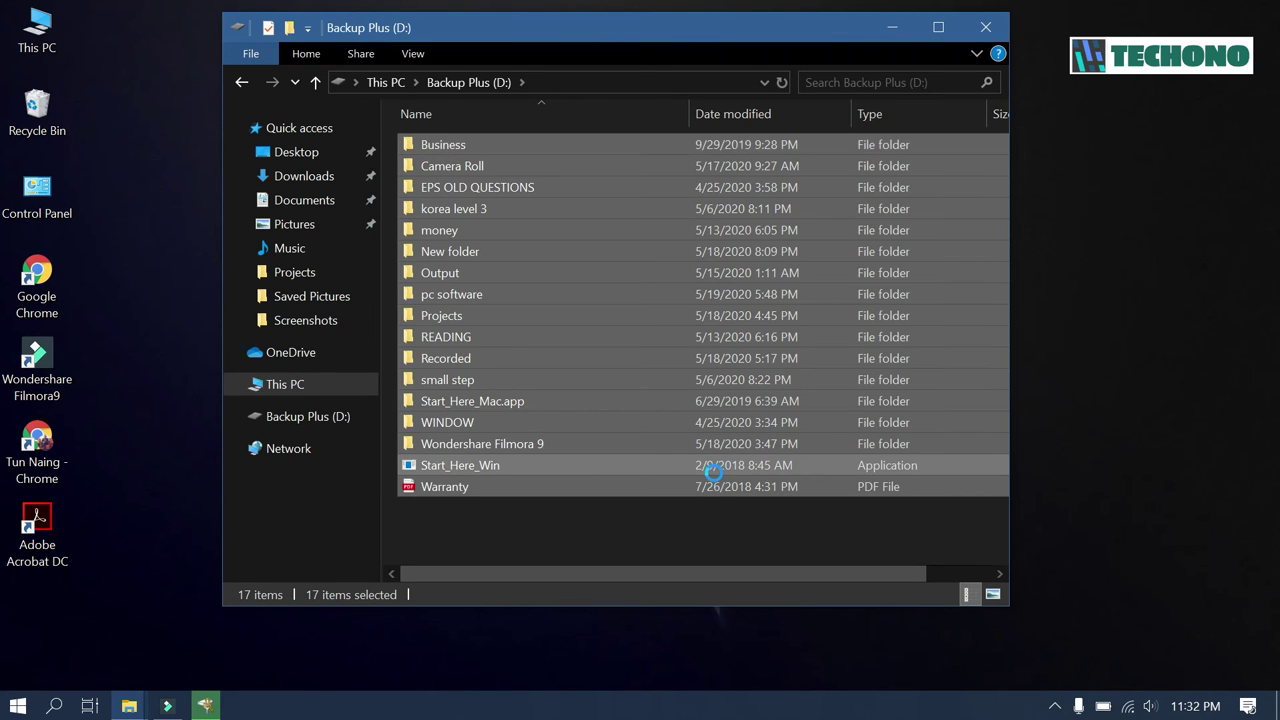
{"action": "right_click", "coordinate": [714, 476]}
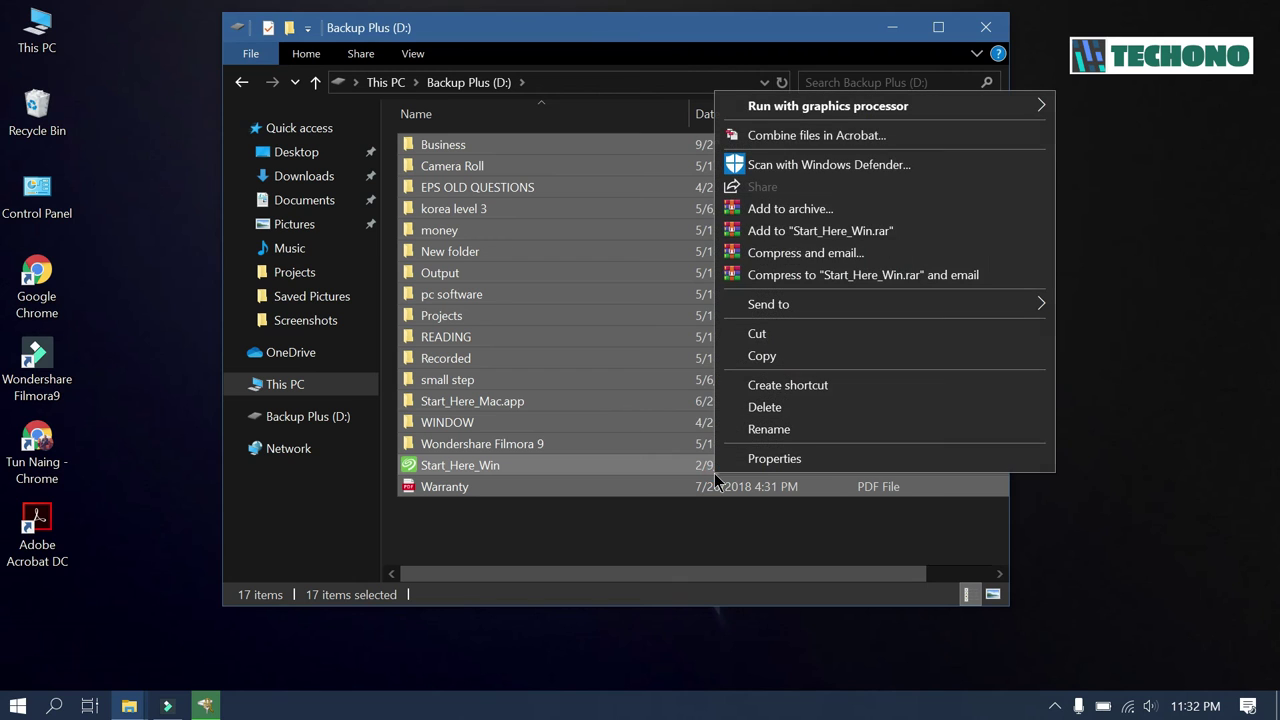
{"action": "left_click", "coordinate": [765, 467]}
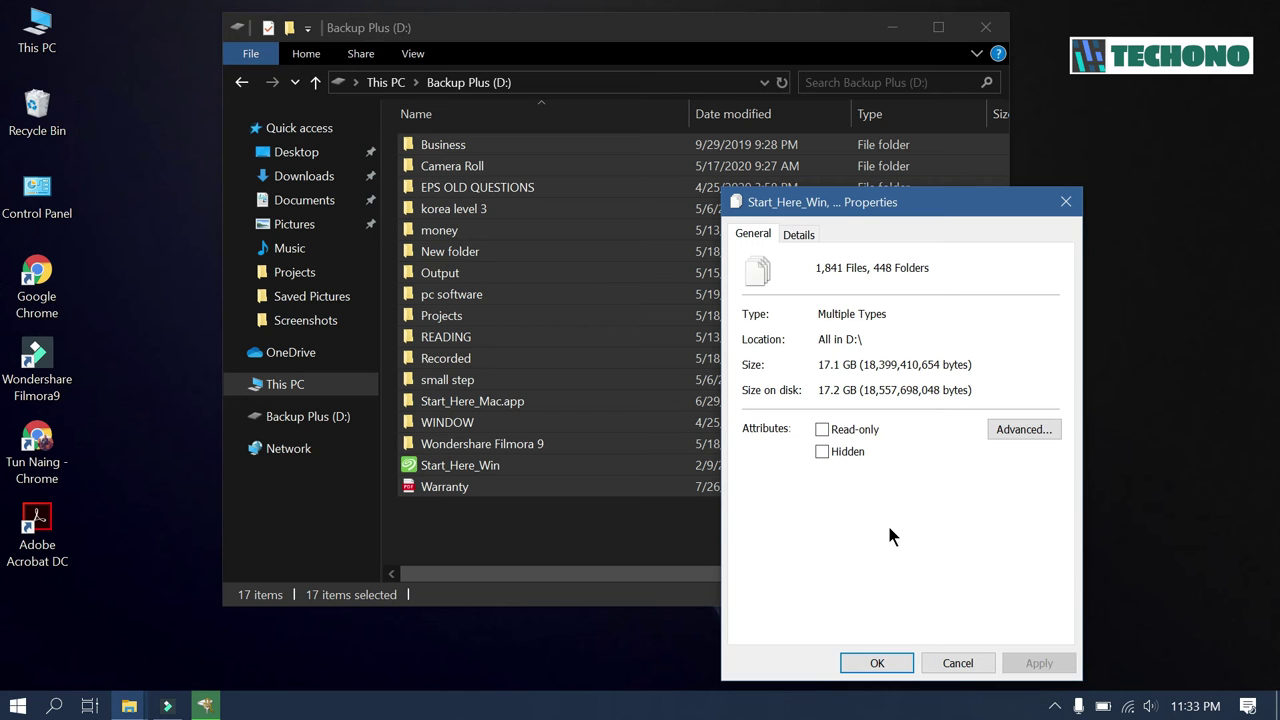
{"action": "left_click", "coordinate": [876, 663]}
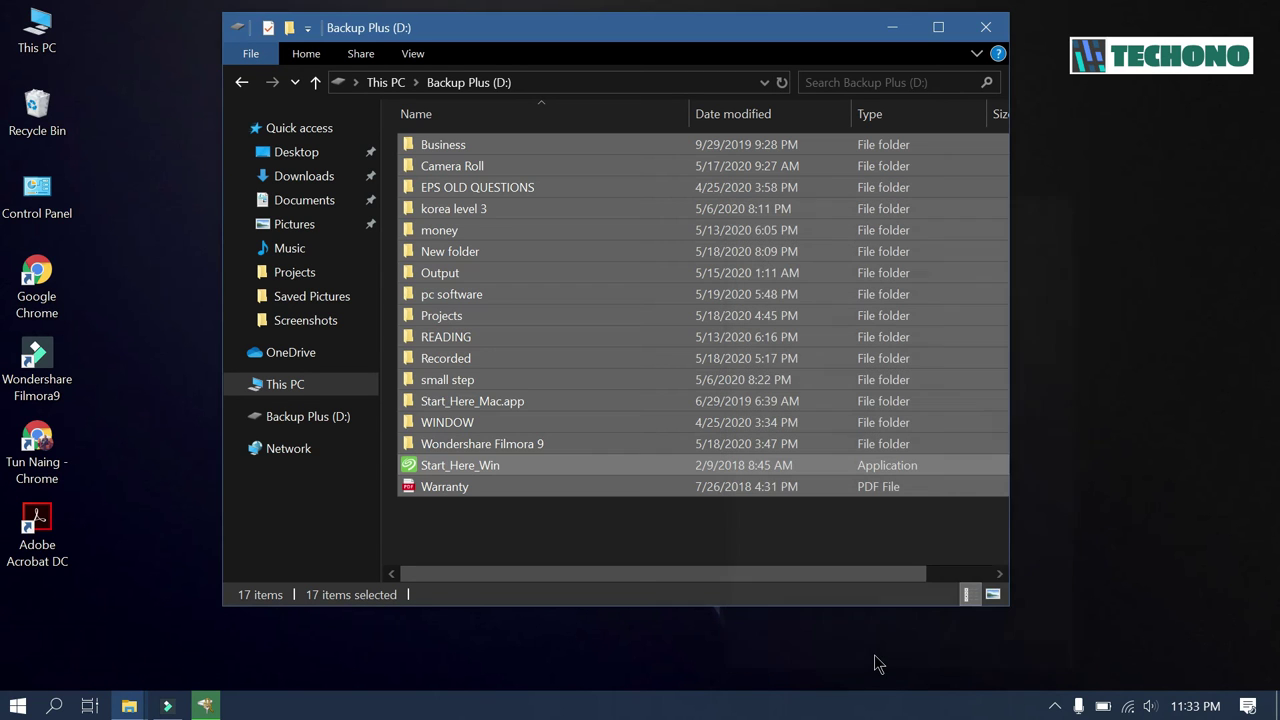
{"action": "left_click", "coordinate": [893, 28]}
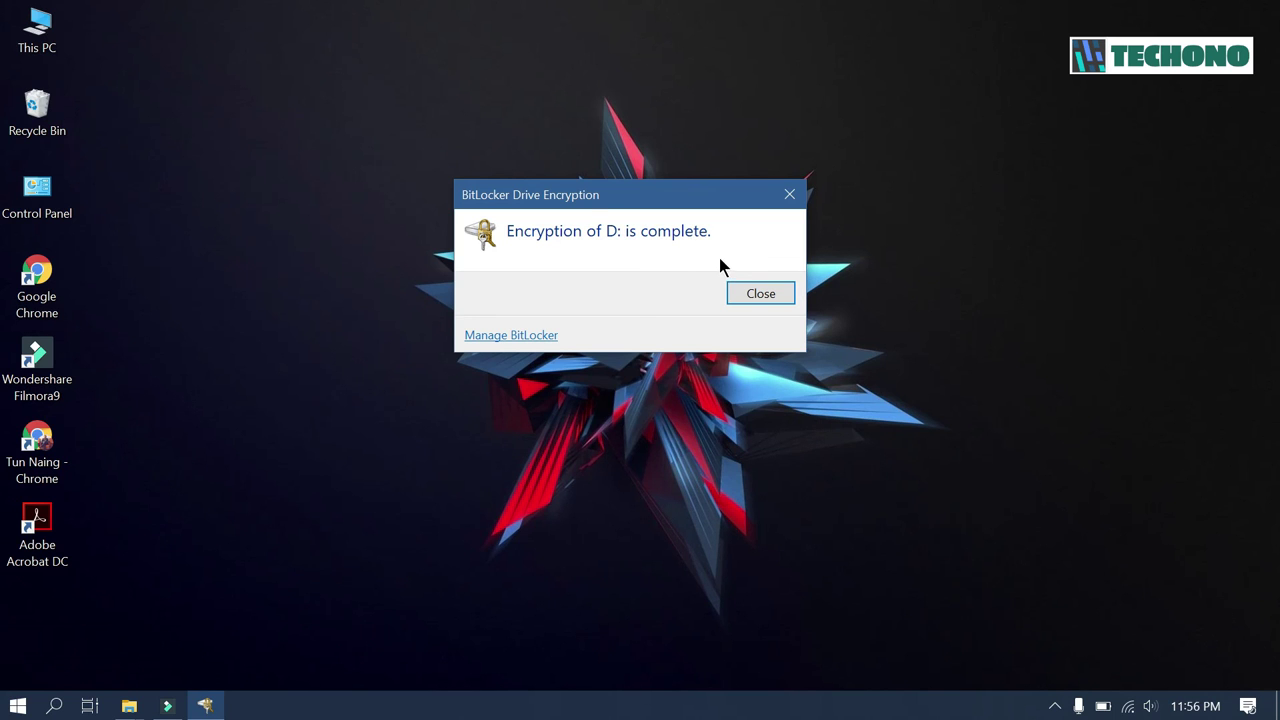
- Close the encryption-complete notice, open This PC, and view Backup Plus (D:)'s context menu
{"action": "left_click", "coordinate": [760, 293]}
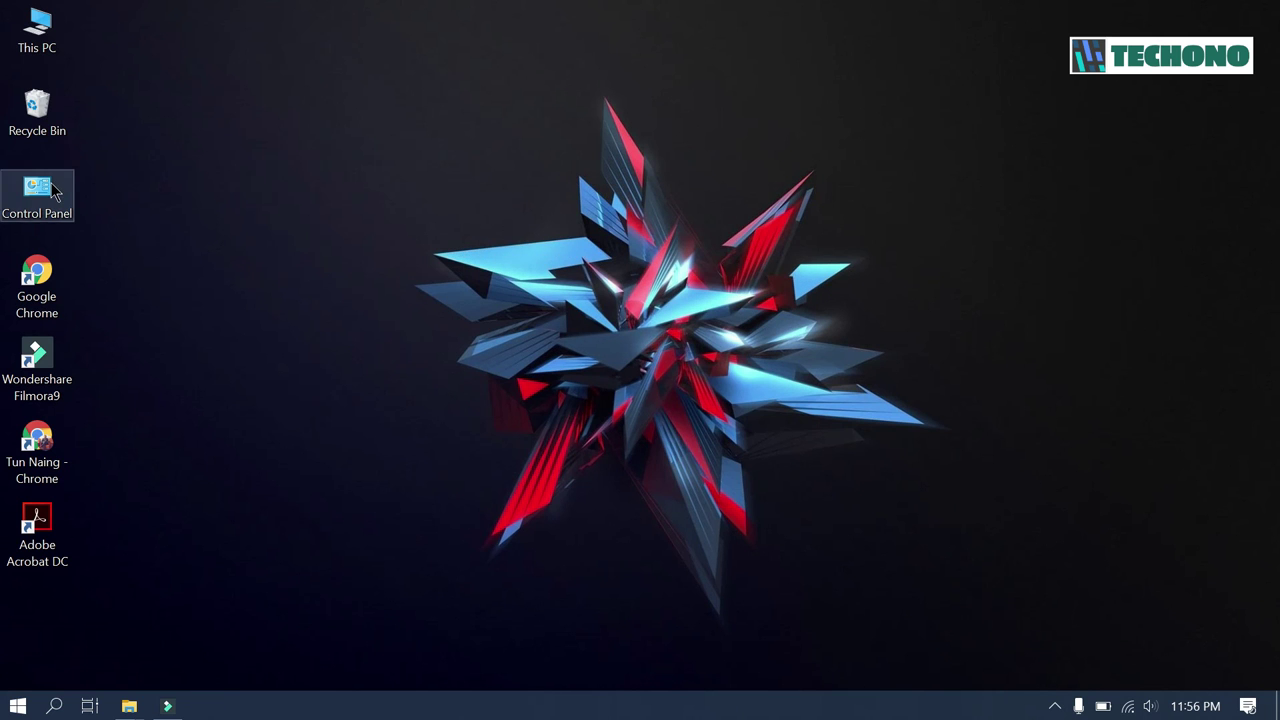
{"action": "double_click", "coordinate": [37, 30]}
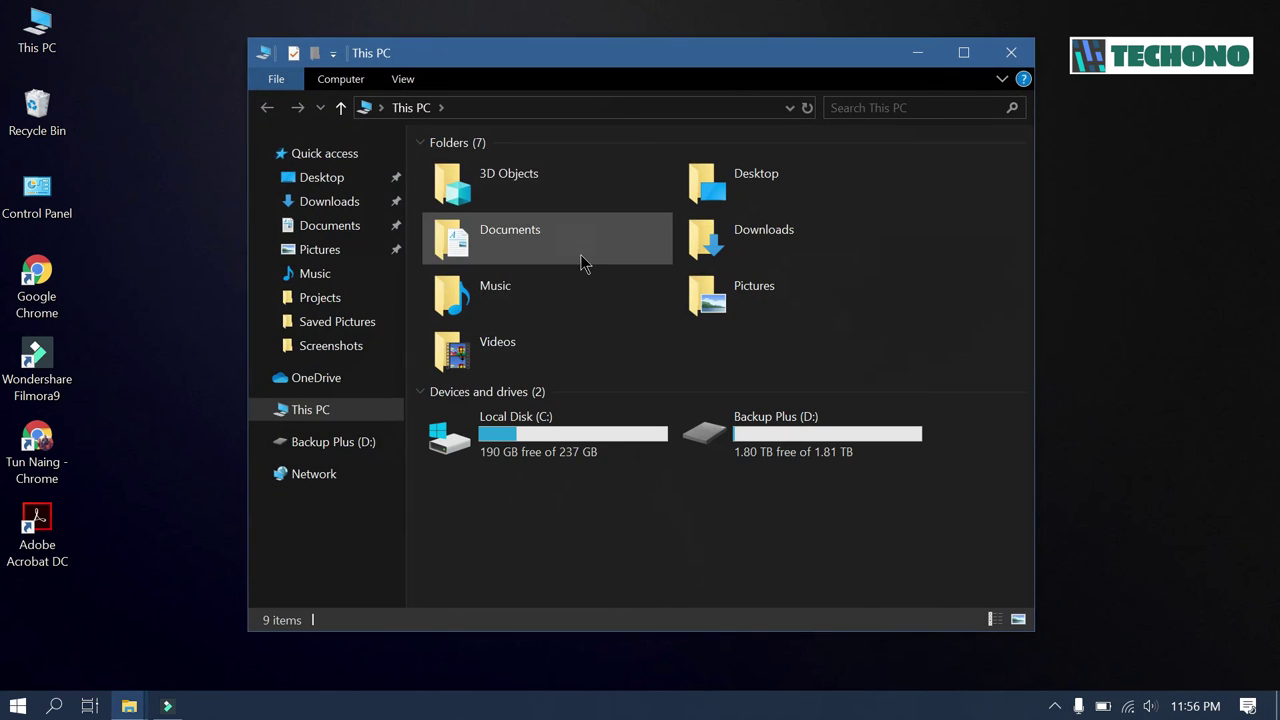
{"action": "mouse_move", "coordinate": [792, 437]}
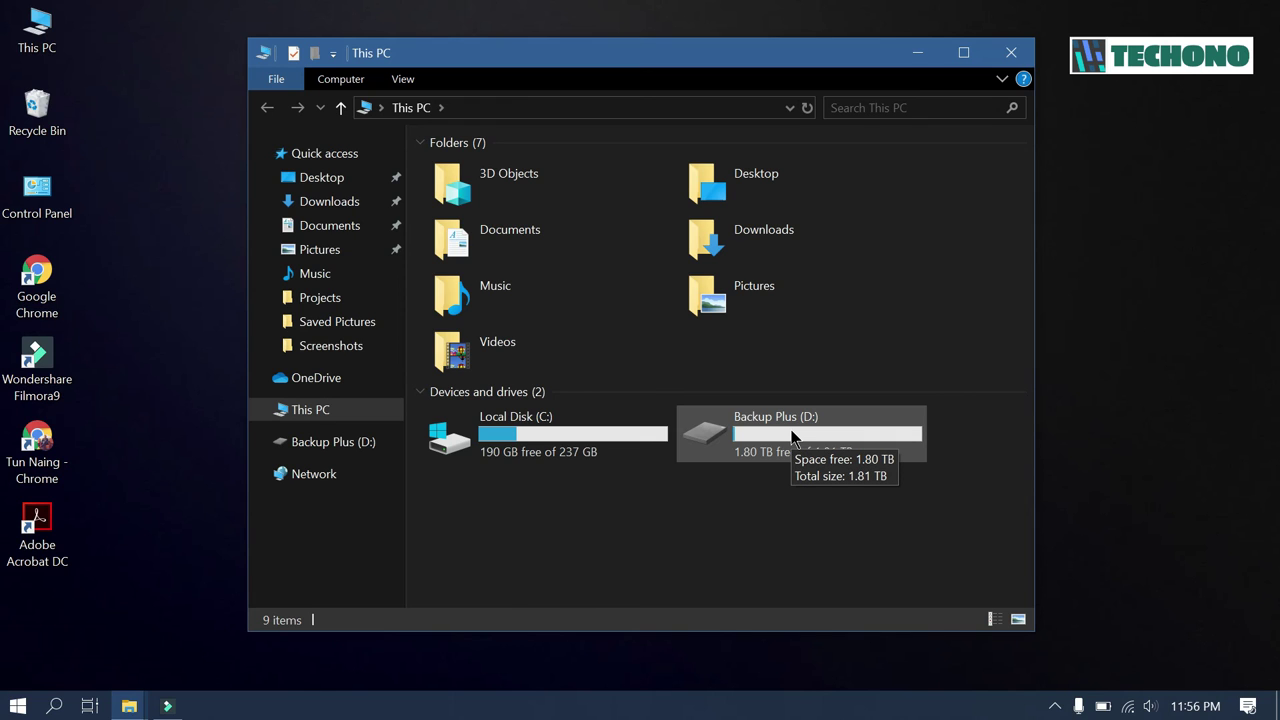
{"action": "right_click", "coordinate": [792, 437]}
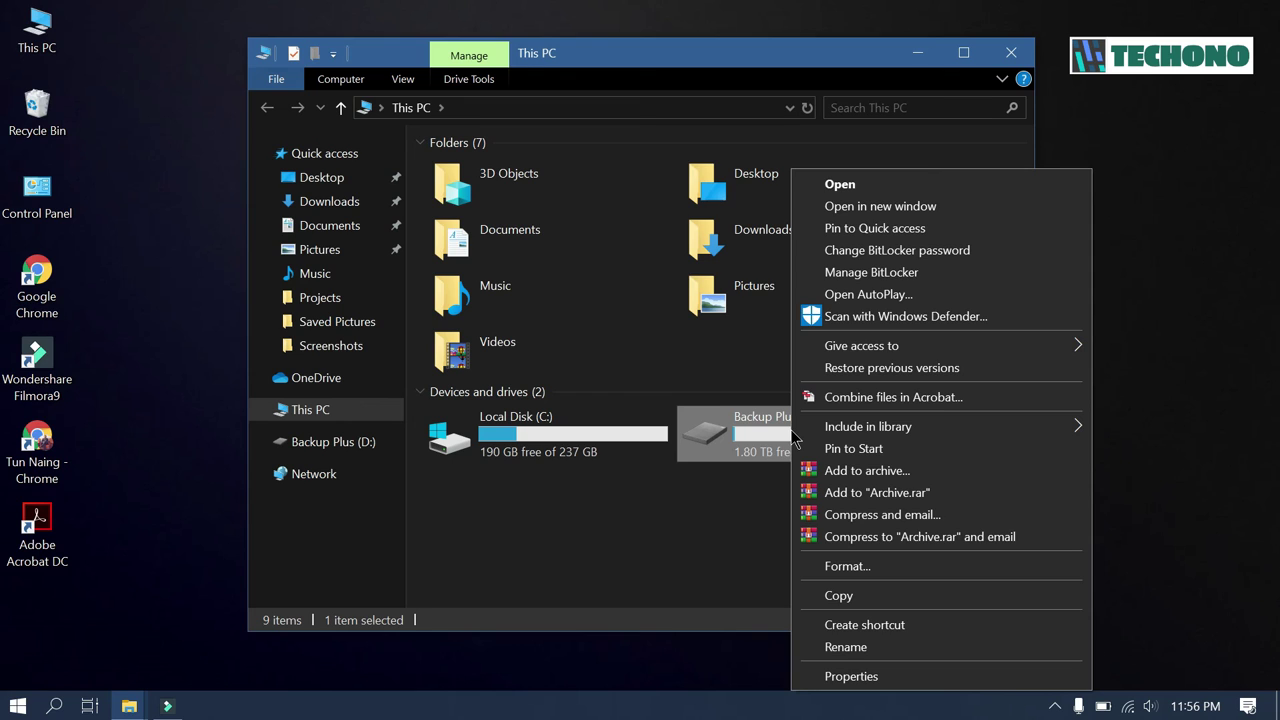
{"action": "left_click", "coordinate": [743, 520]}
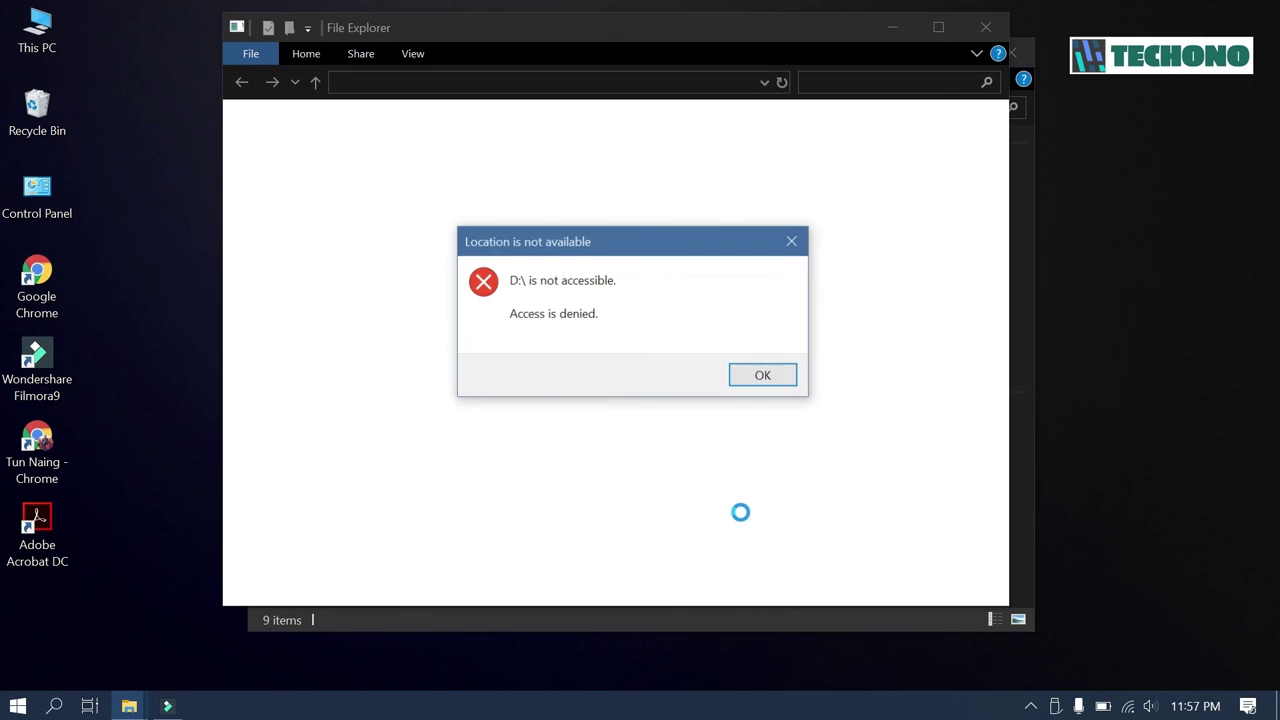
- Dismiss the access-denied error and unlock D: by entering its BitLocker password
{"action": "left_click", "coordinate": [765, 376]}
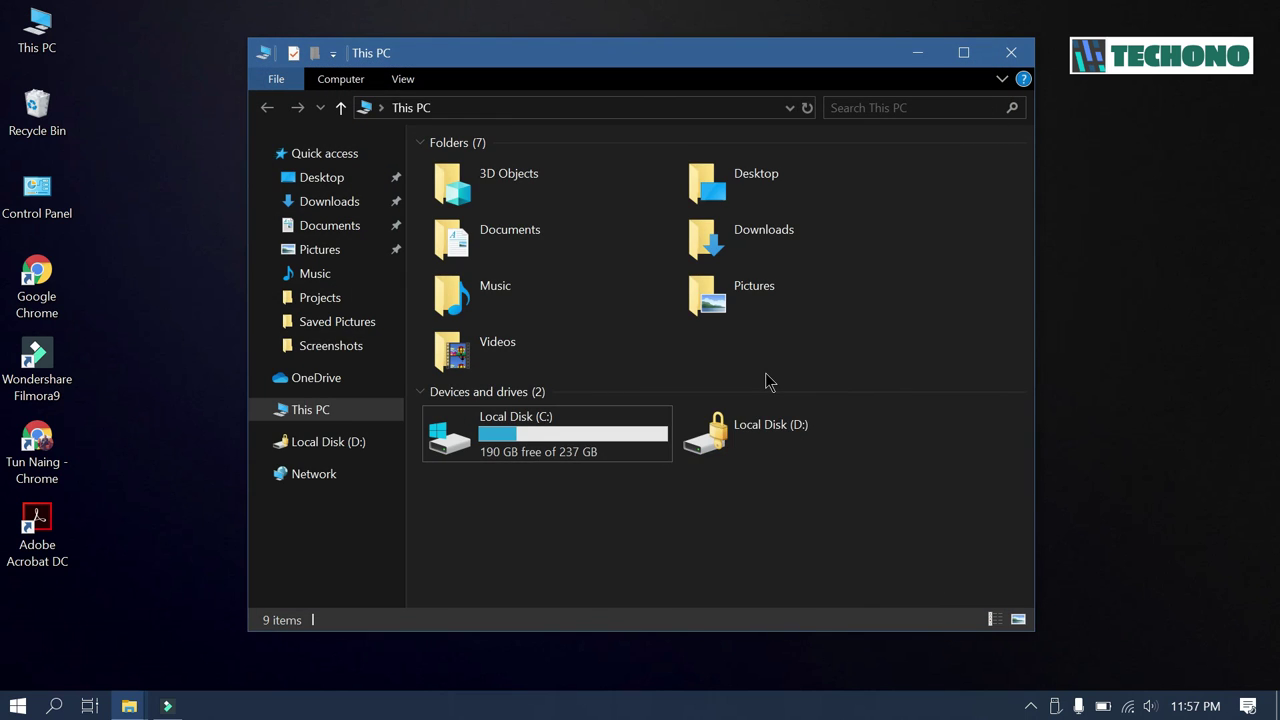
{"action": "double_click", "coordinate": [772, 447]}
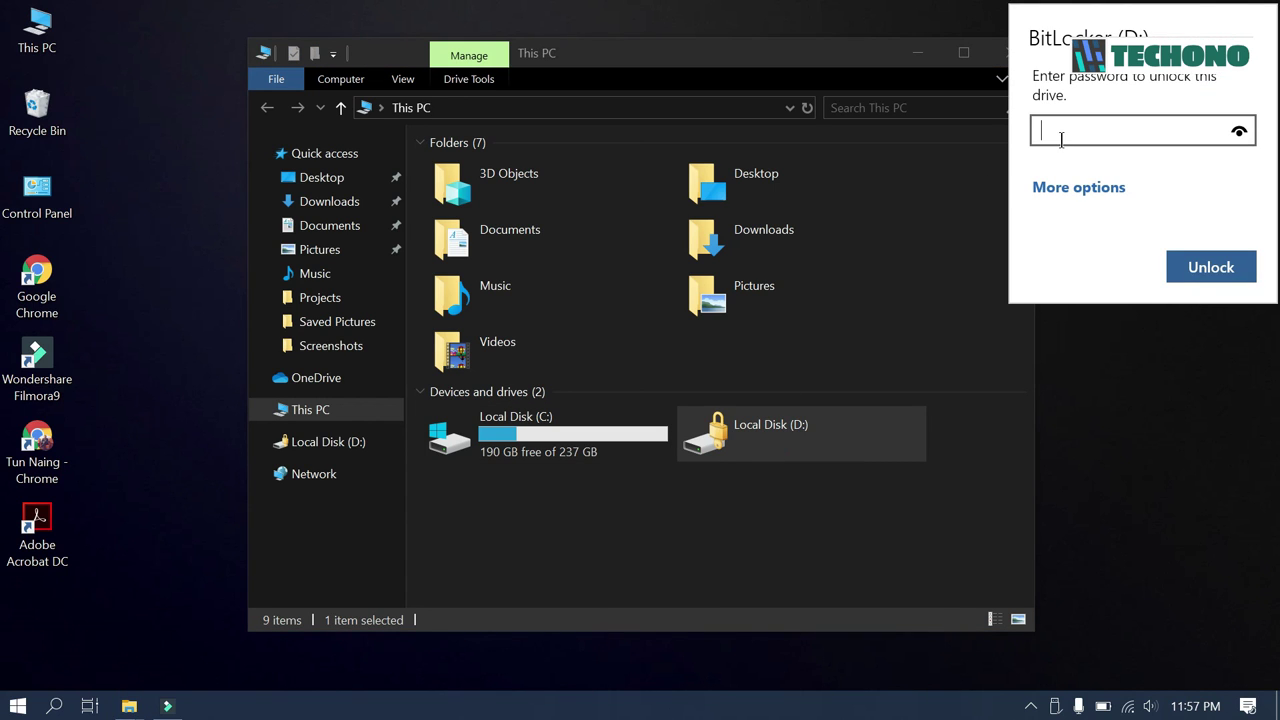
{"action": "type", "text": "12345678910123"}
{"action": "key", "text": "Return"}
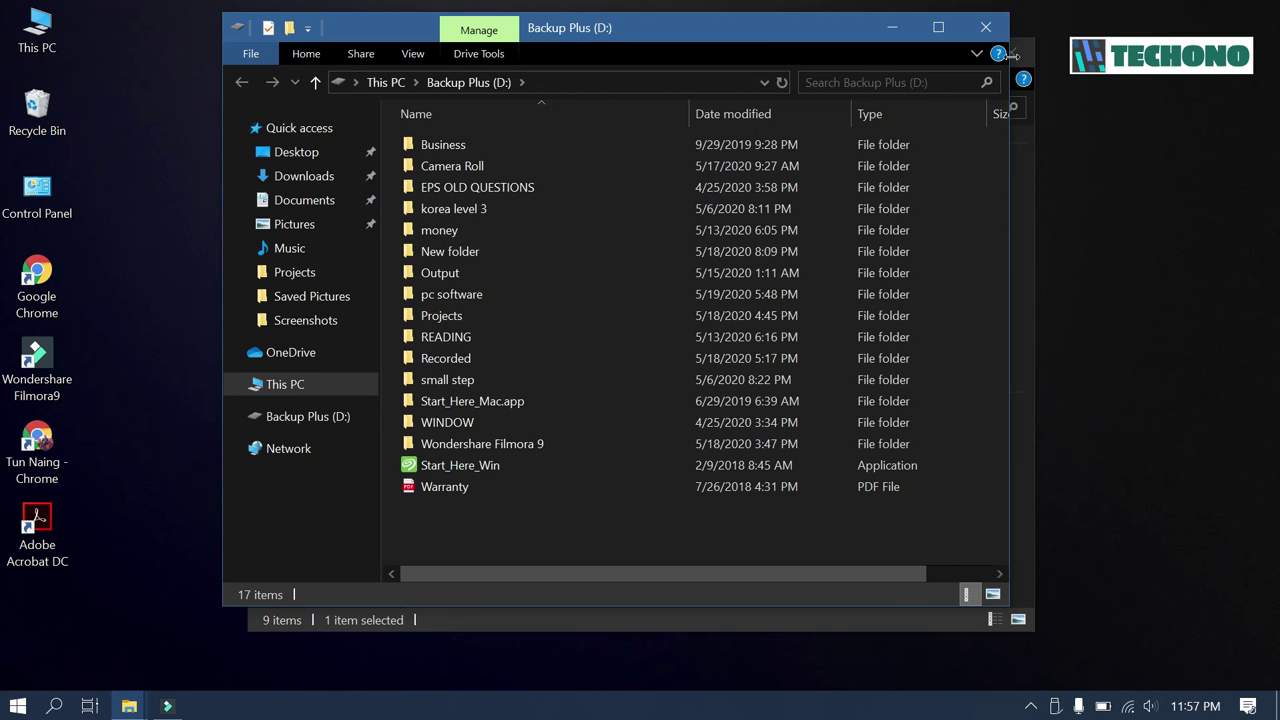
- Close the Backup Plus (D:) window to return to This PC
{"action": "left_click", "coordinate": [988, 30]}
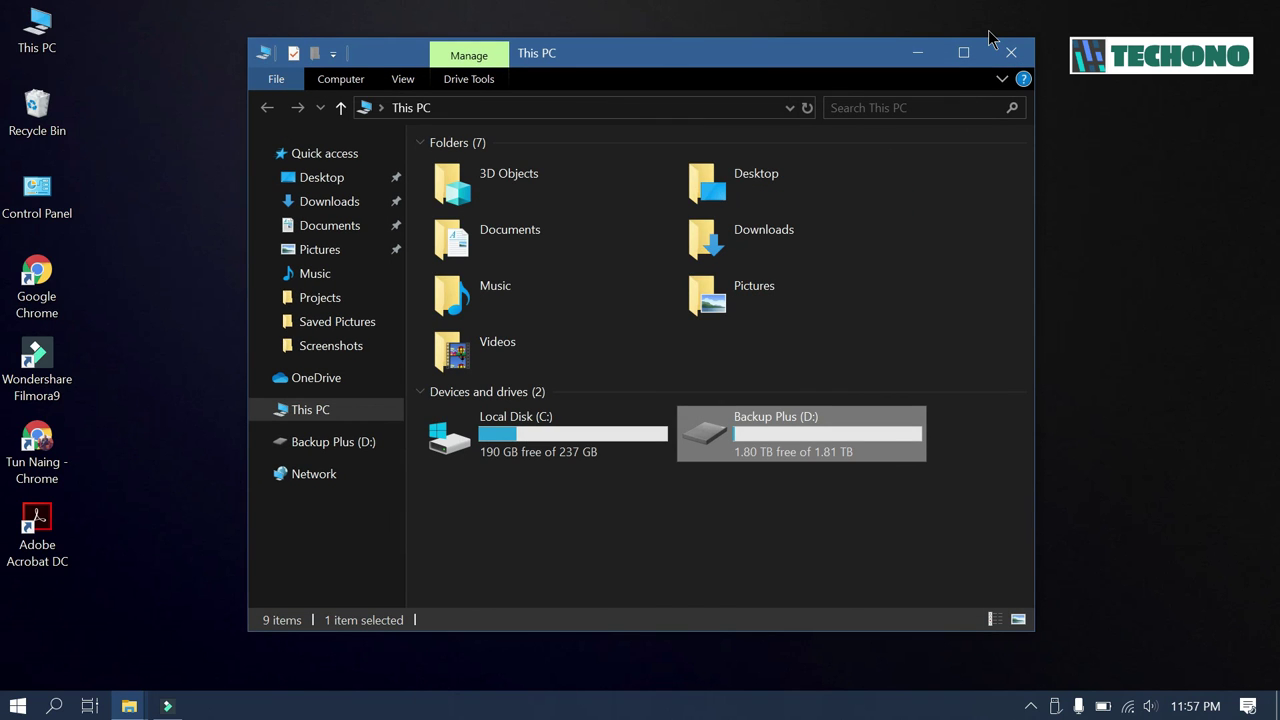